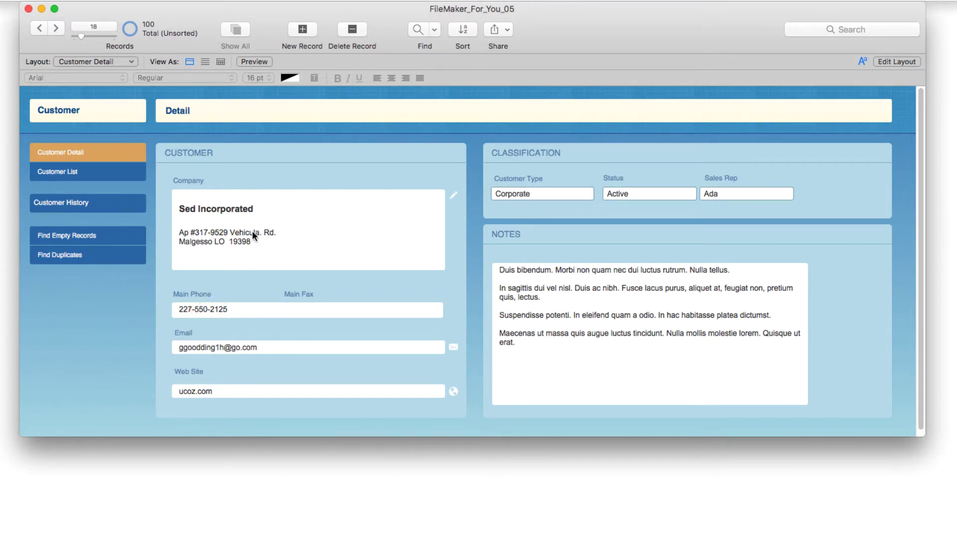
# Step: Enter the suite number in the customer's Address 2 field and save it with Done
pyautogui.click(453, 194)
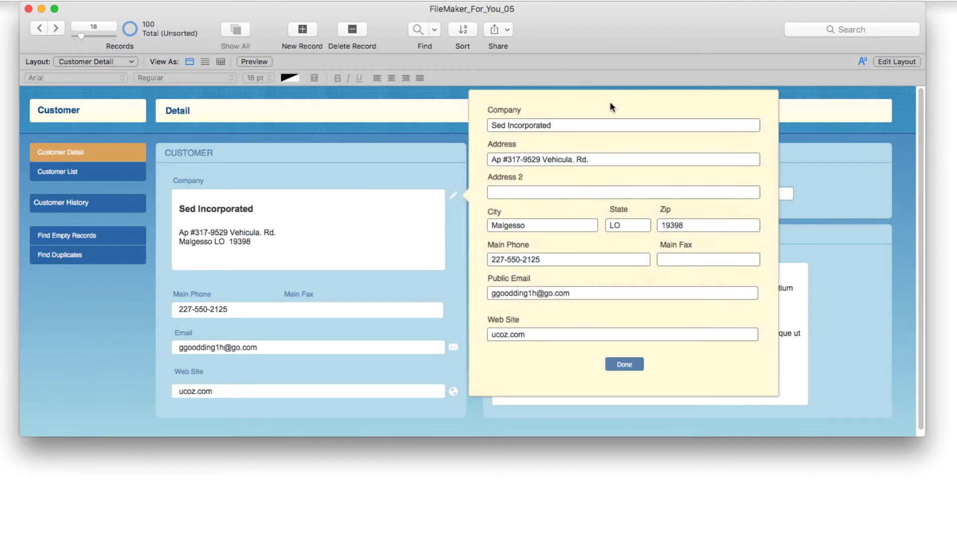
pyautogui.click(526, 194)
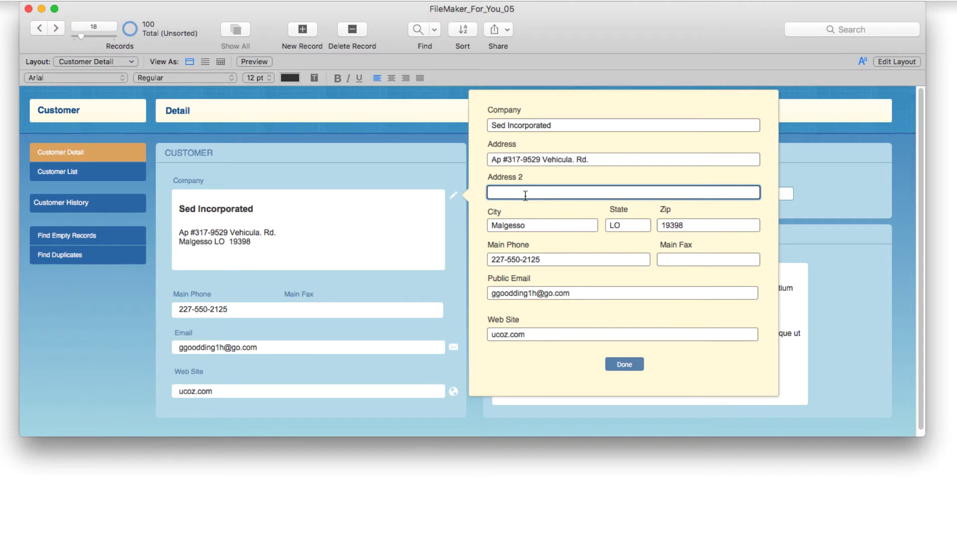
pyautogui.write('#984398')
pyautogui.click(625, 364)
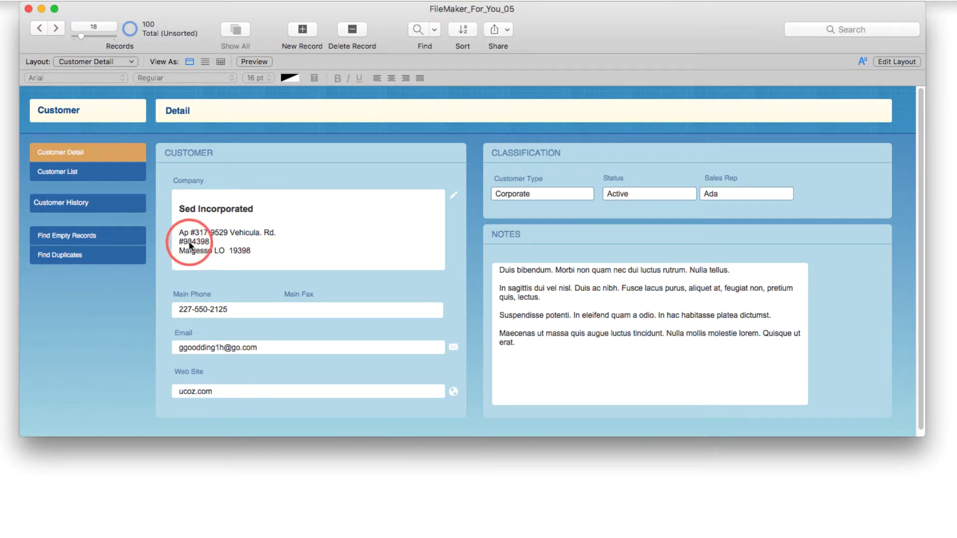
# Step: Reopen the contact popover, step through Main Phone, Public Email and Web Site, then close it
pyautogui.click(212, 244)
pyautogui.click(454, 197)
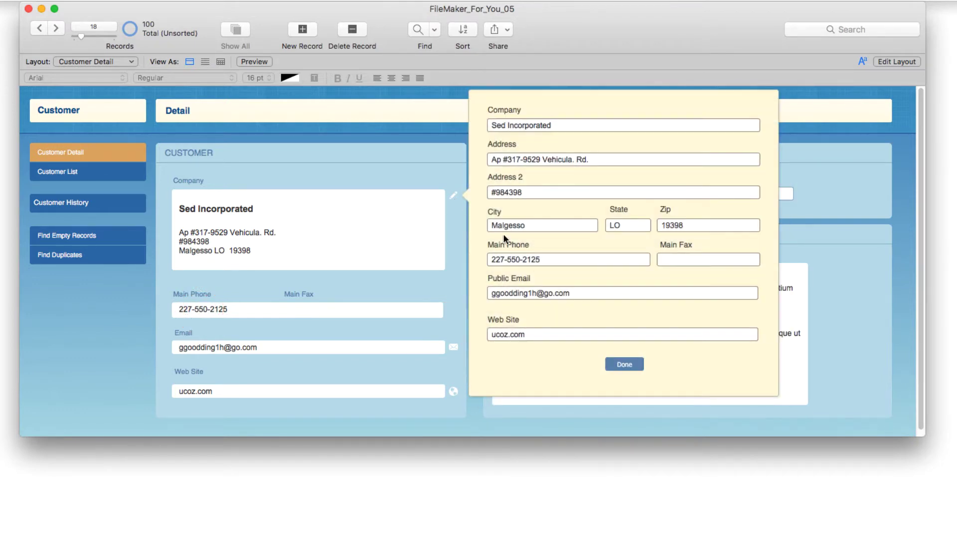
pyautogui.click(521, 260)
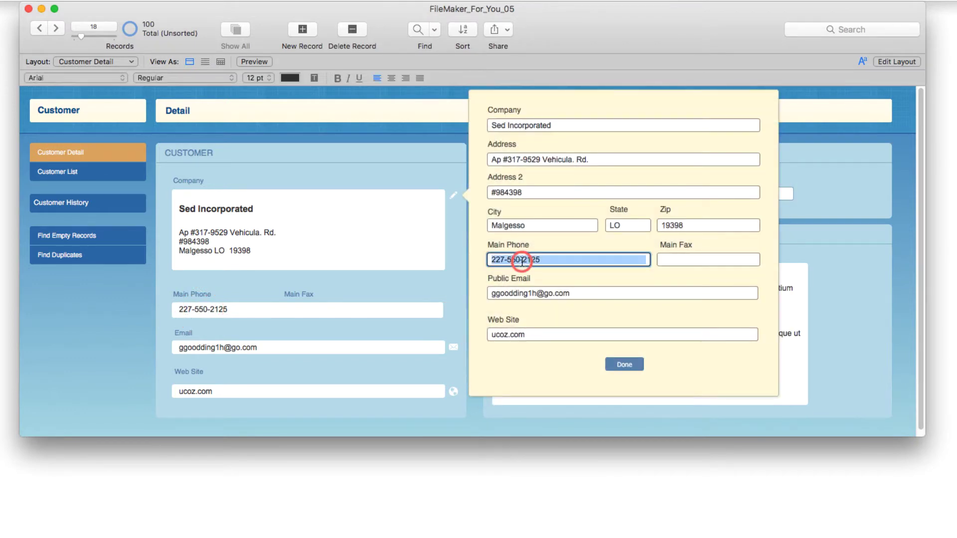
pyautogui.click(525, 294)
pyautogui.click(516, 335)
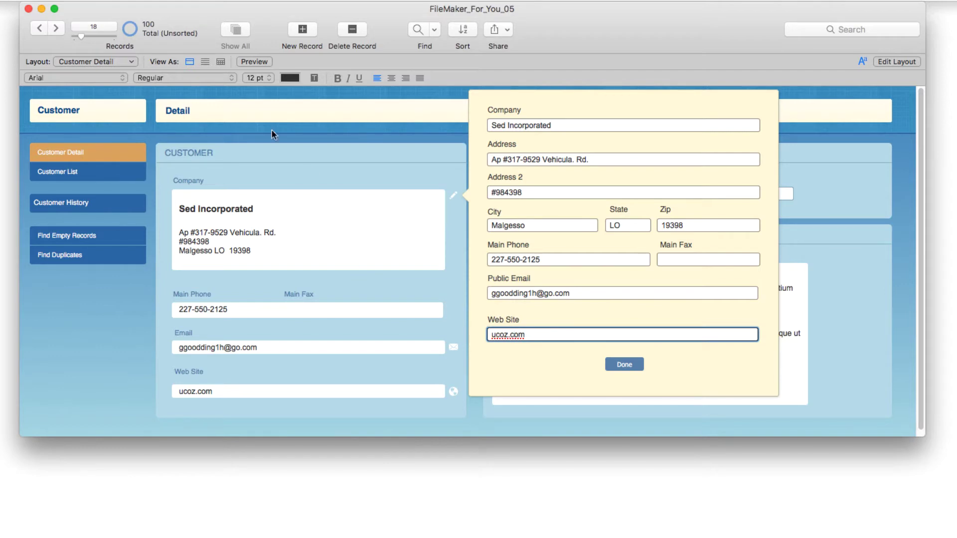
pyautogui.click(627, 363)
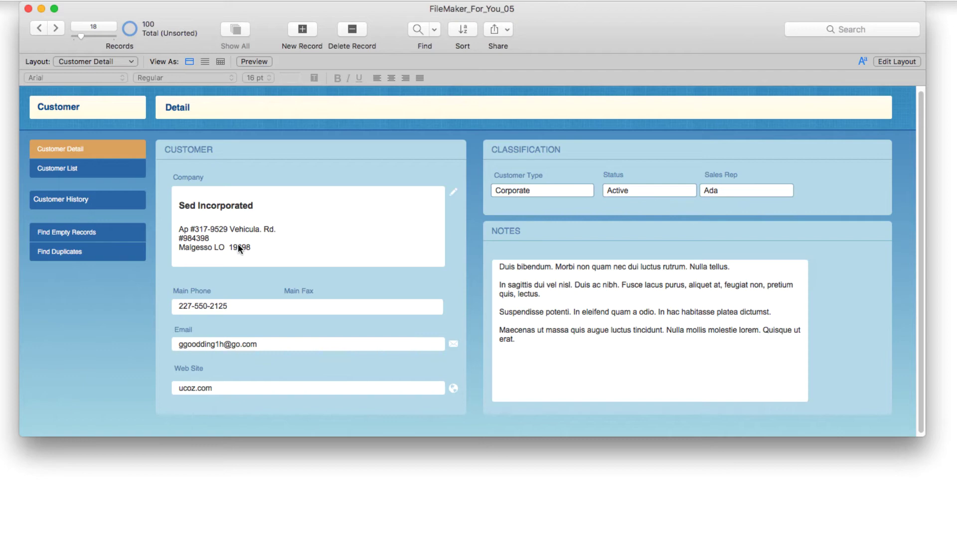
# Step: Reopen the popover, move from Address into Address 2, and close it without changes
pyautogui.click(452, 193)
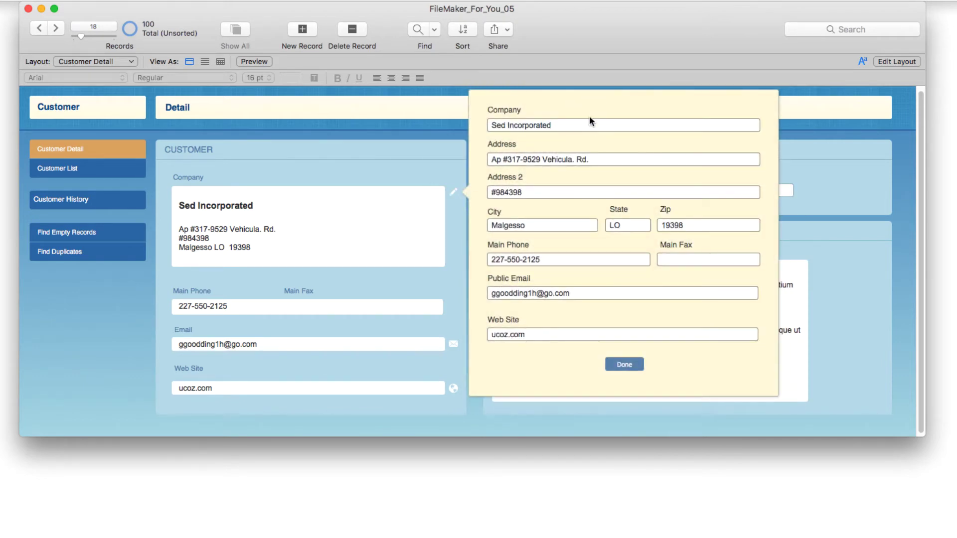
pyautogui.click(562, 160)
pyautogui.press('Tab')
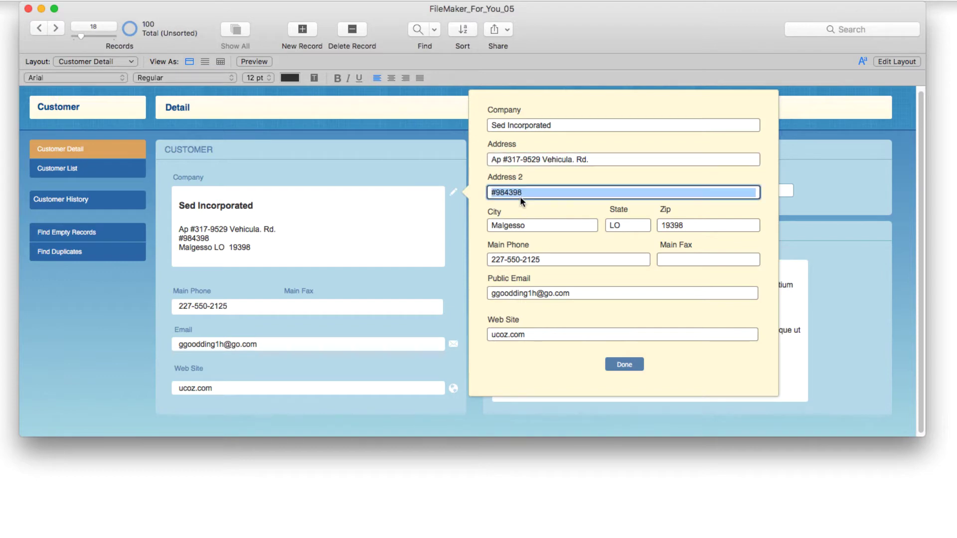
pyautogui.click(617, 364)
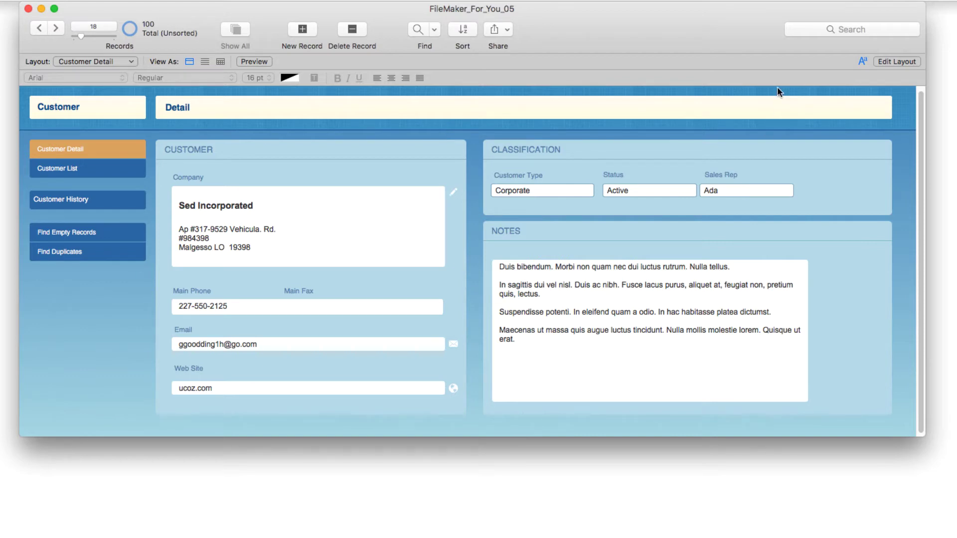
# Step: Switch to Layout mode and inspect the Company field's Data settings in the Inspector
pyautogui.click(889, 61)
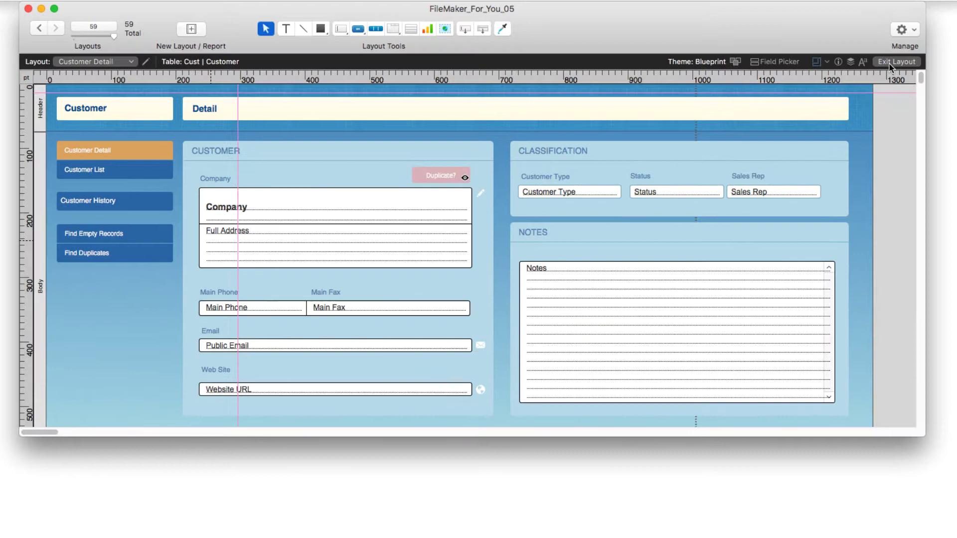
pyautogui.click(256, 207)
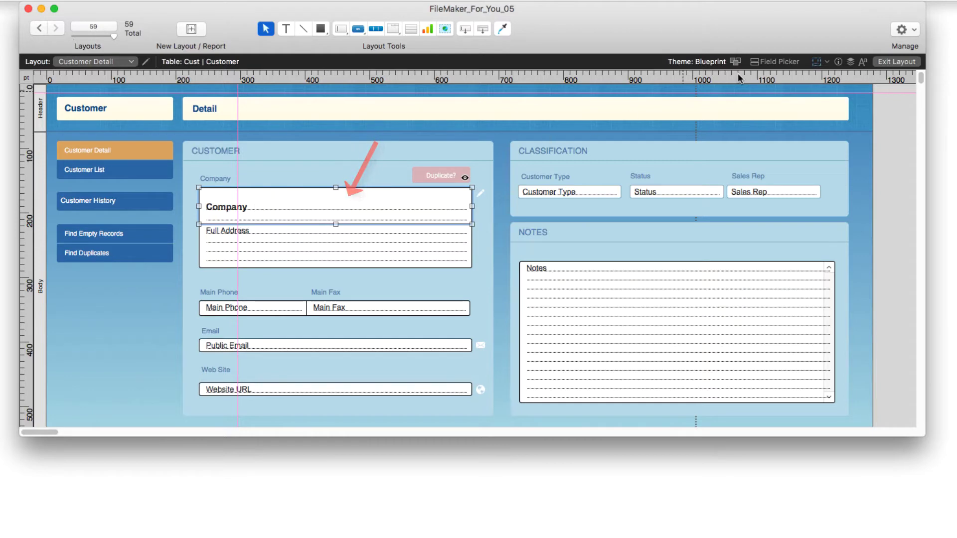
pyautogui.click(839, 62)
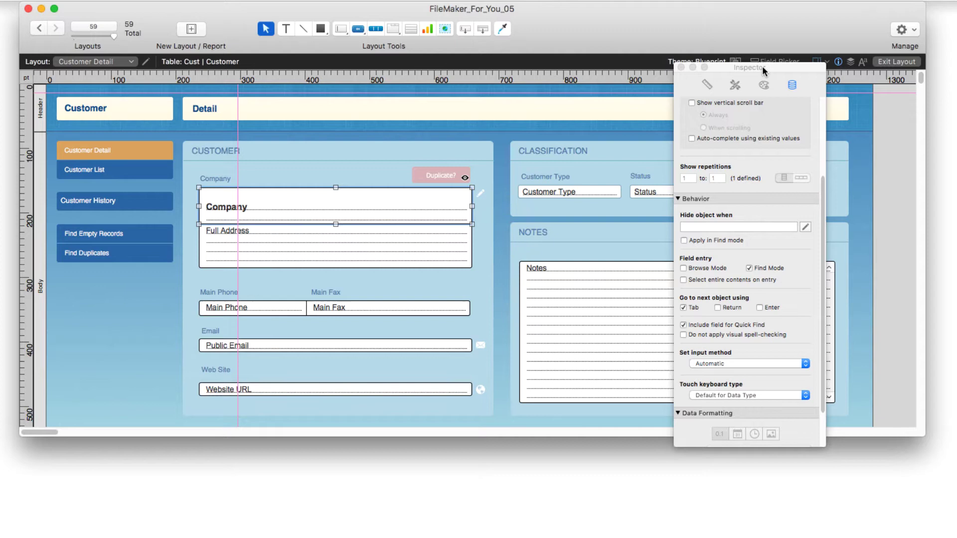
pyautogui.moveTo(761, 66); pyautogui.dragTo(591, 55)
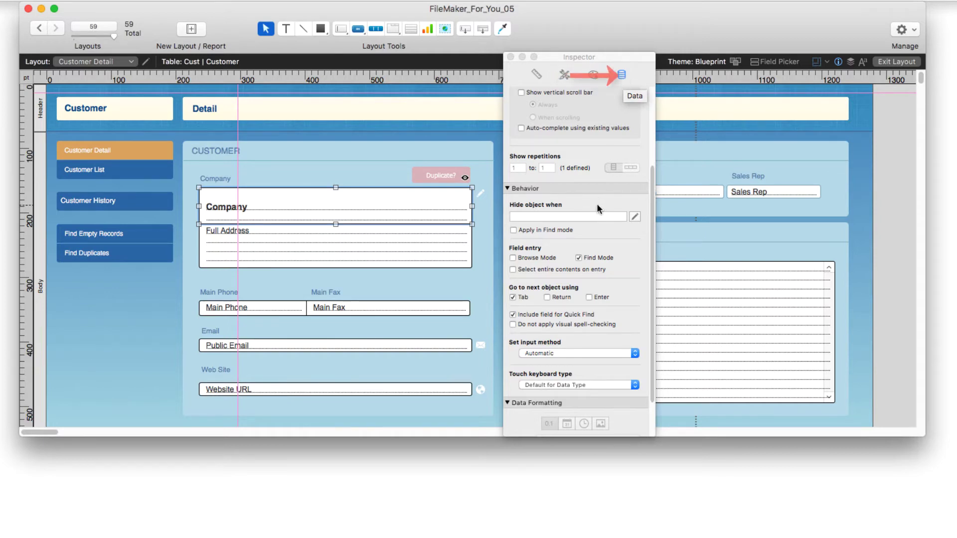
pyautogui.scroll(-1, 584, 231)
pyautogui.scroll(-5, 582, 232)
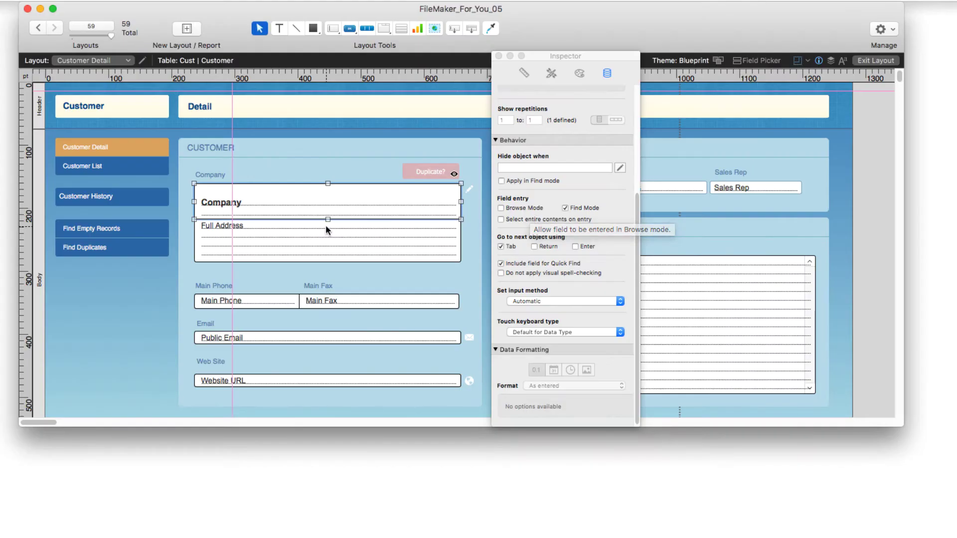
# Step: Check the Field entry settings of the Full Address, Main Phone and Public Email fields
pyautogui.click(131, 147)
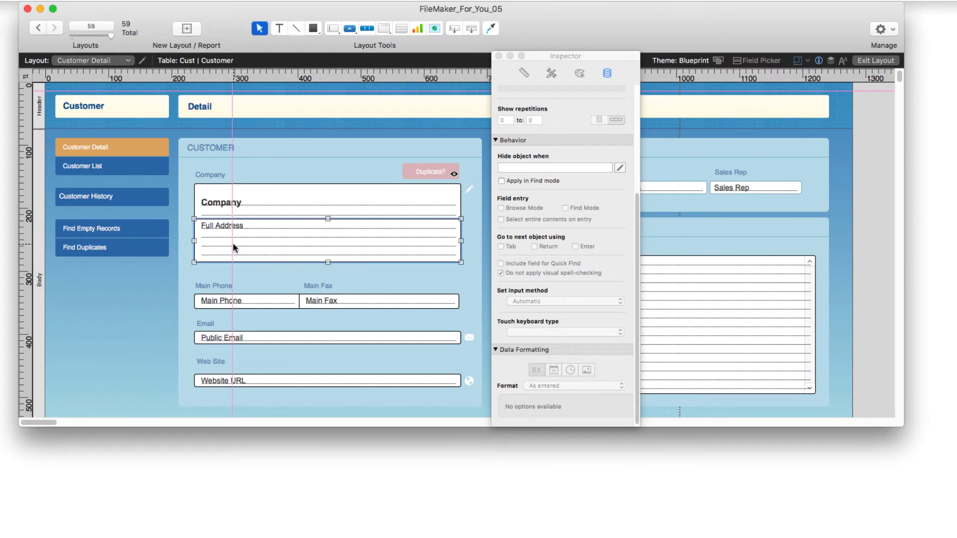
pyautogui.click(218, 302)
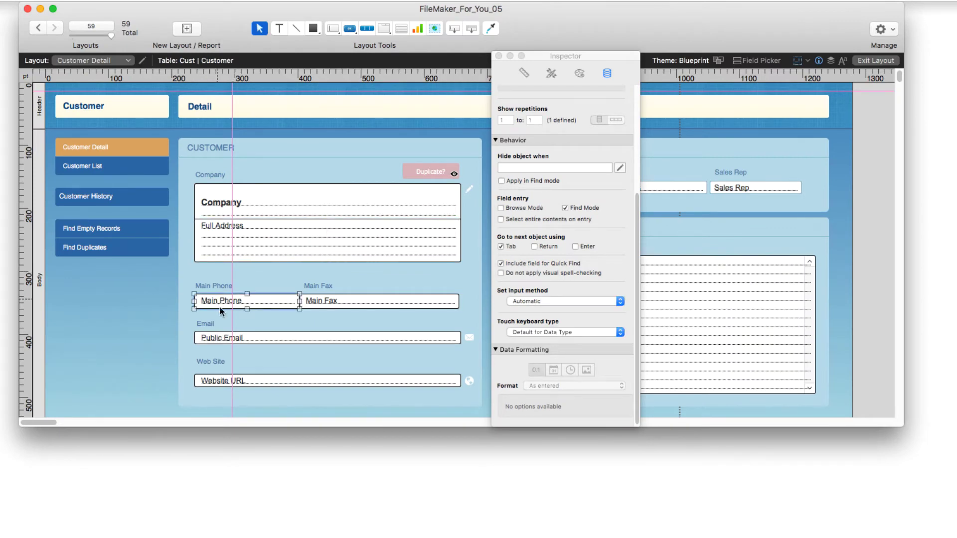
pyautogui.click(217, 336)
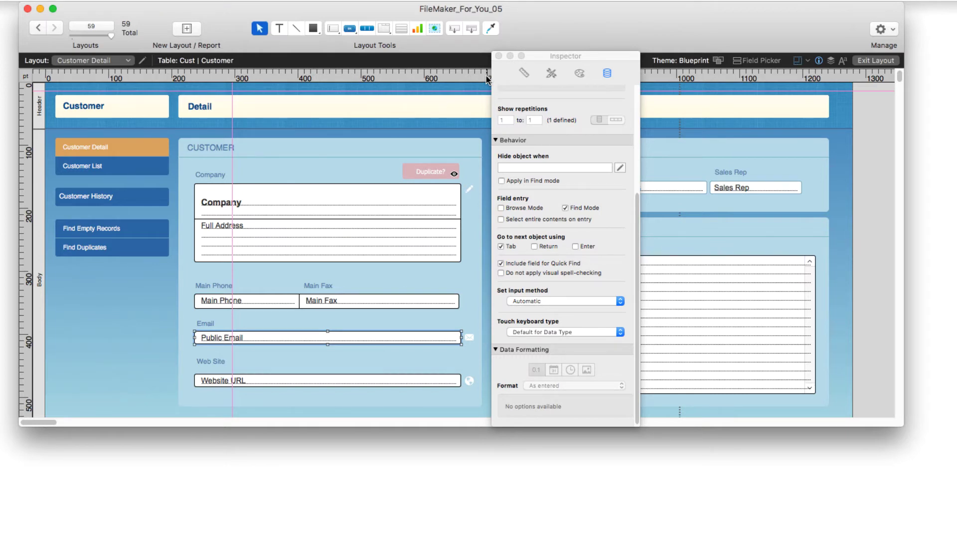
# Step: Close the Inspector and open the pencil popover's contents for editing in Layout mode
pyautogui.click(498, 56)
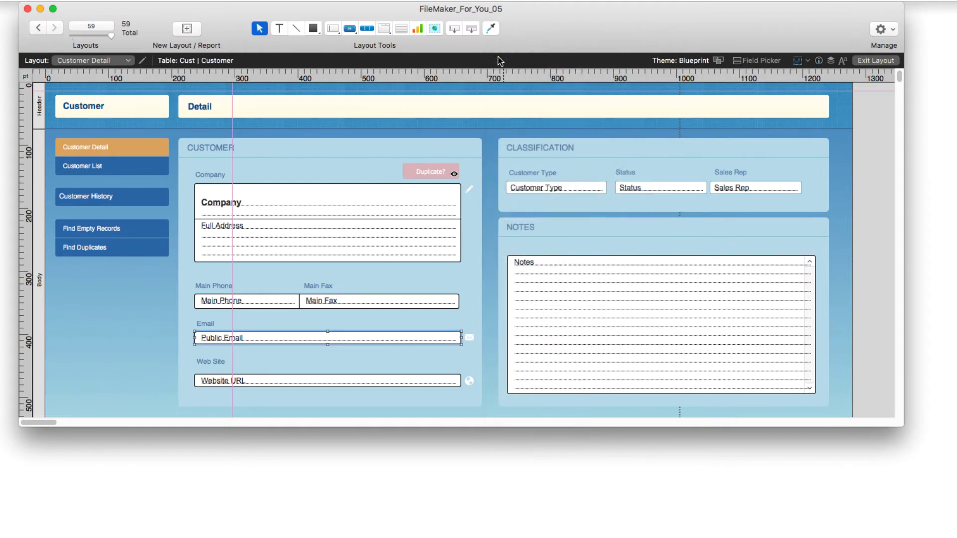
pyautogui.click(470, 189)
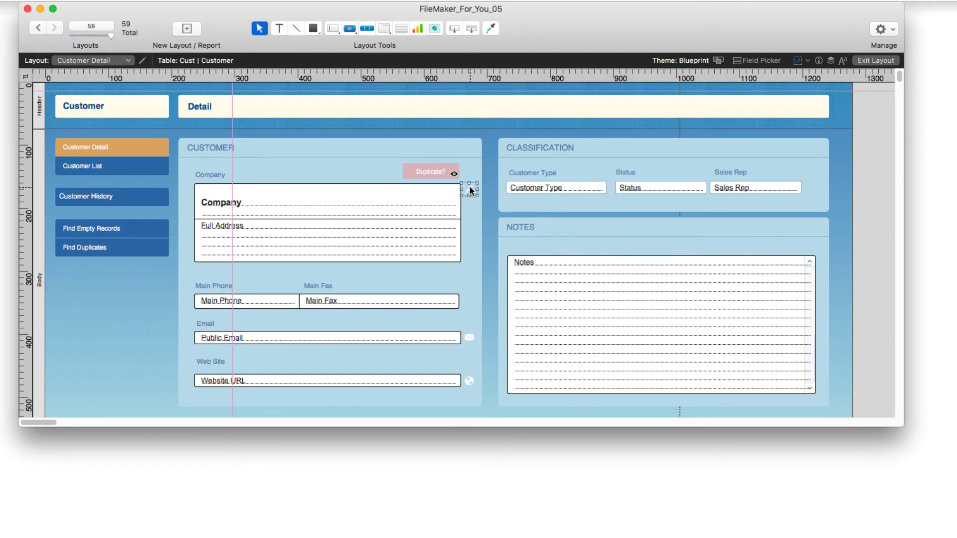
pyautogui.doubleClick(471, 190)
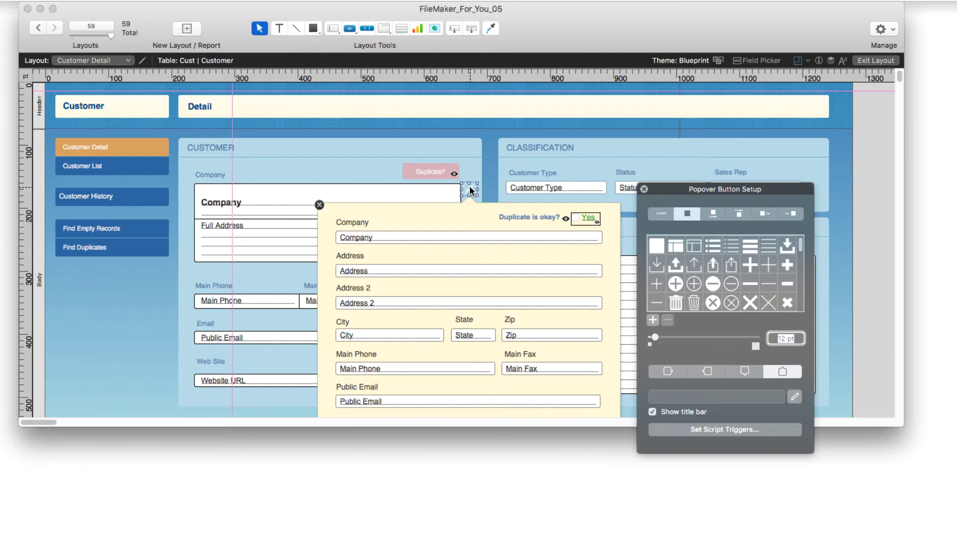
pyautogui.scroll(-5, 469, 189)
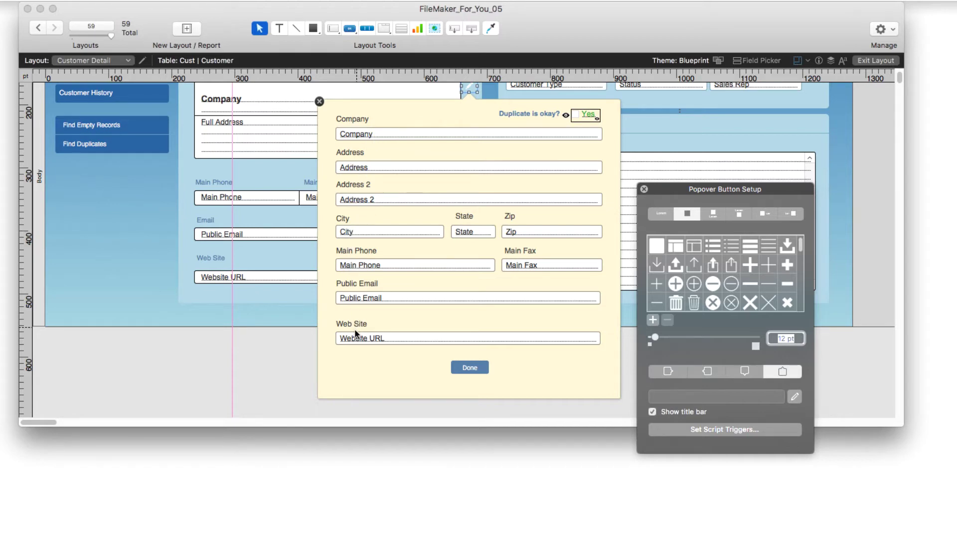
# Step: Review the Inspector settings of the popover's Company, Address, Address 2, City and Main Phone fields
pyautogui.click(373, 136)
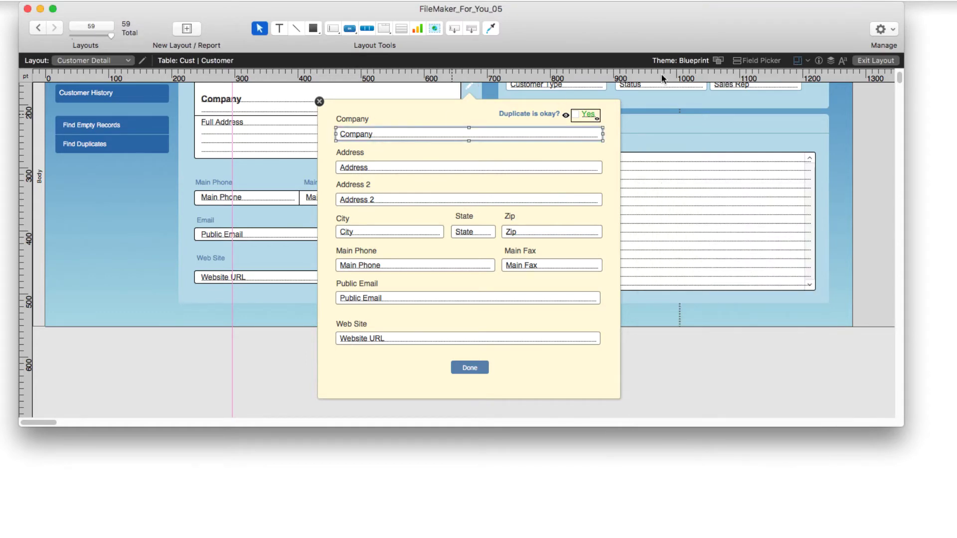
pyautogui.click(818, 60)
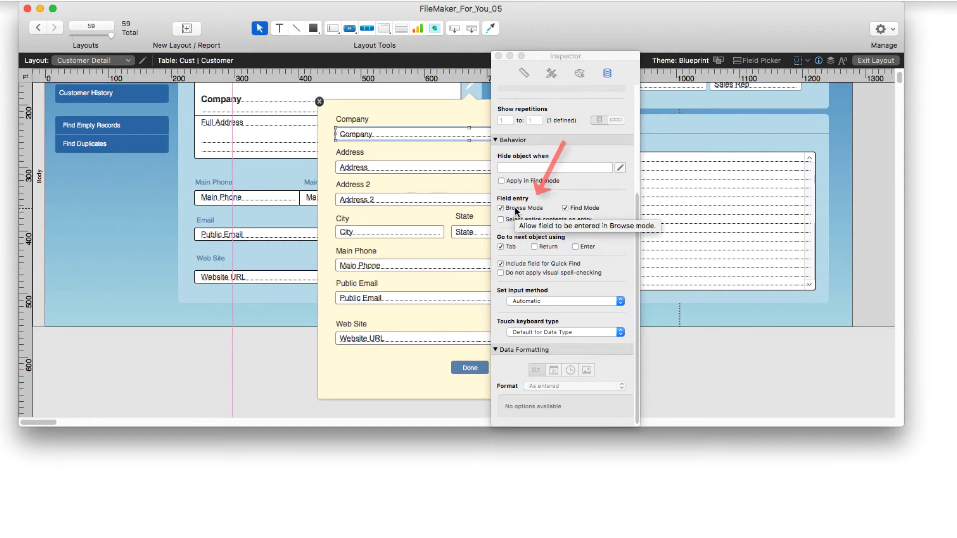
pyautogui.click(359, 169)
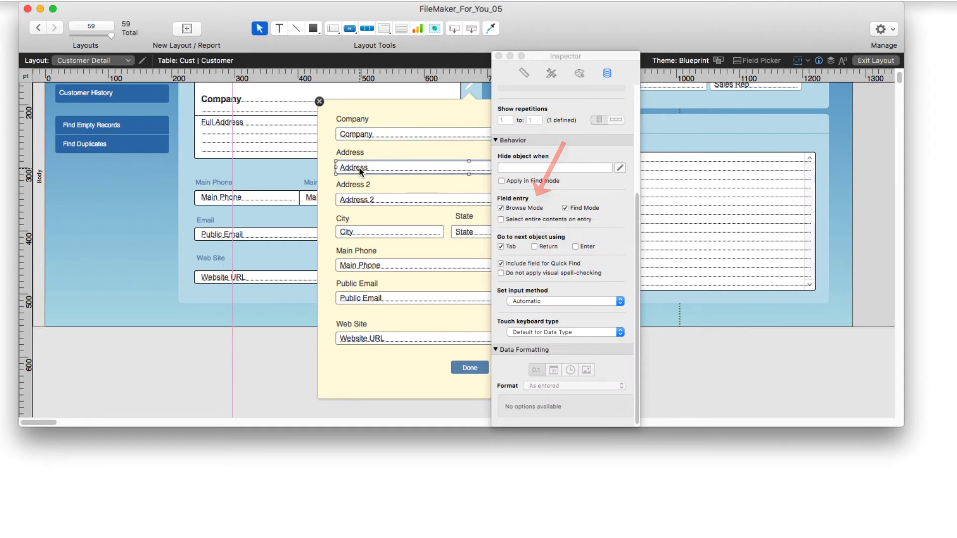
pyautogui.click(359, 198)
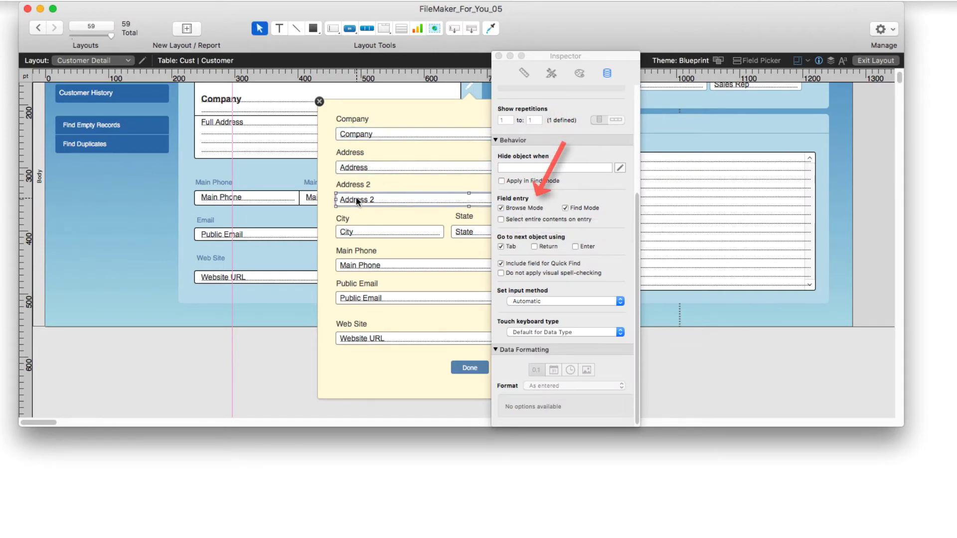
pyautogui.click(352, 231)
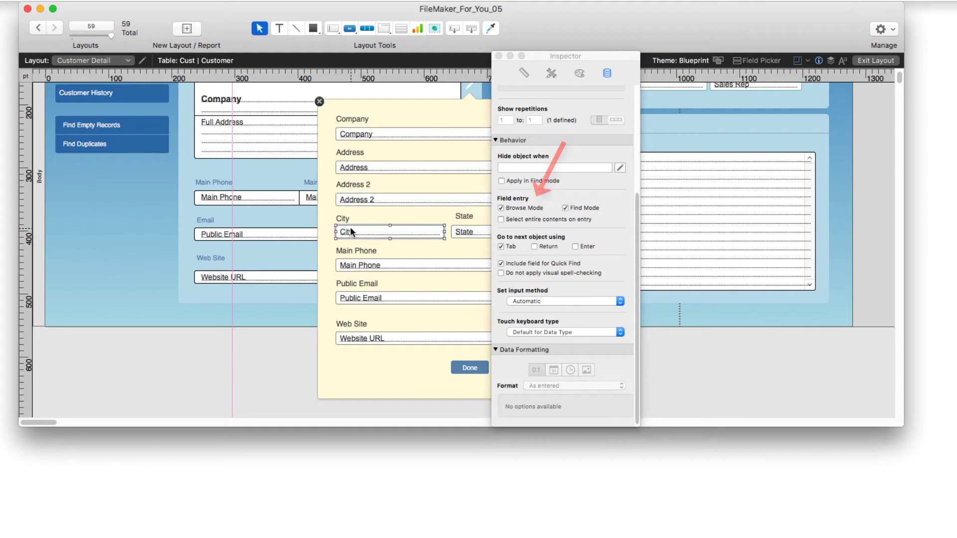
pyautogui.click(356, 269)
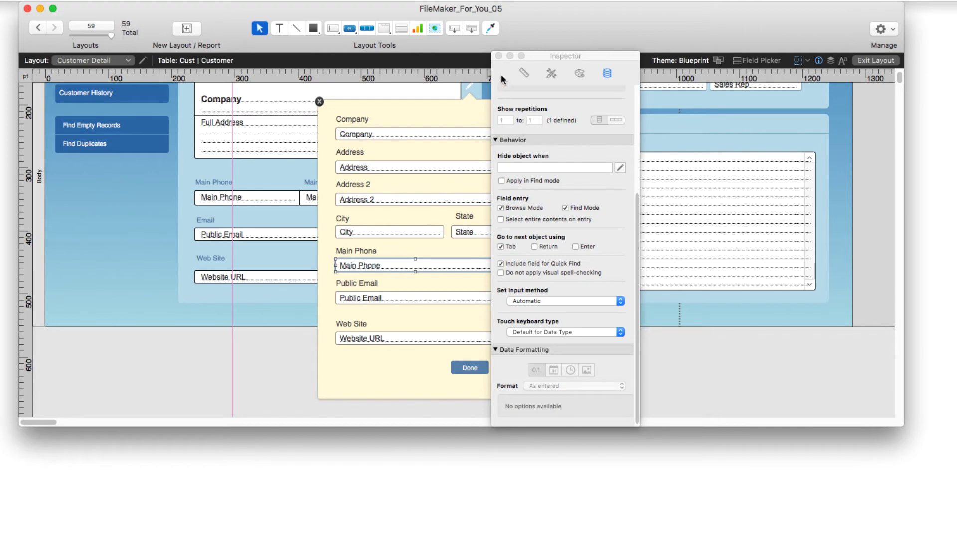
pyautogui.click(498, 56)
pyautogui.scroll(-3, 477, 240)
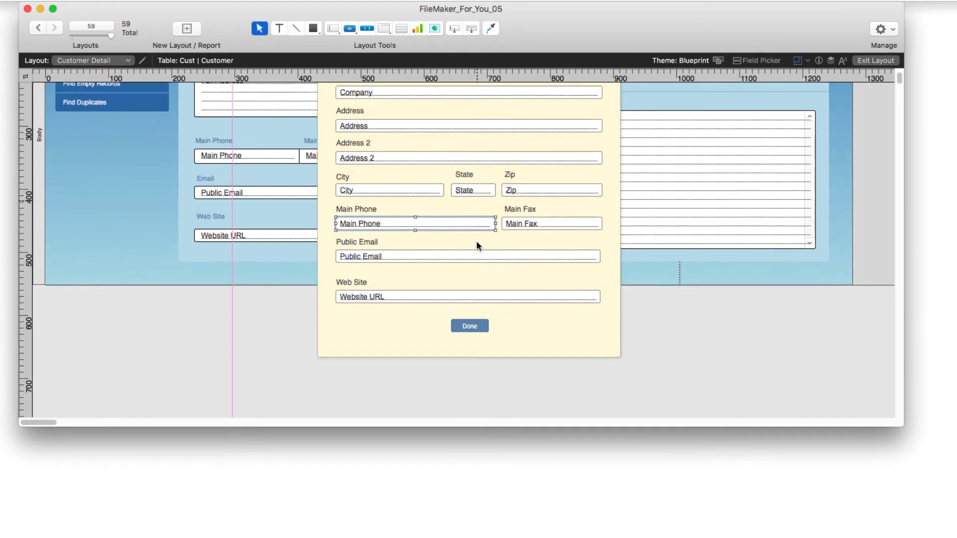
pyautogui.click(469, 304)
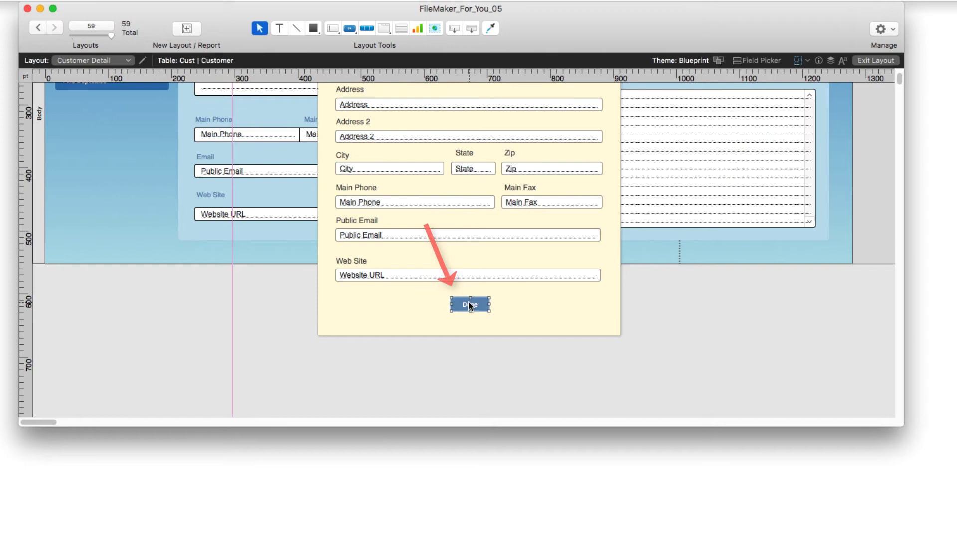
pyautogui.doubleClick(469, 304)
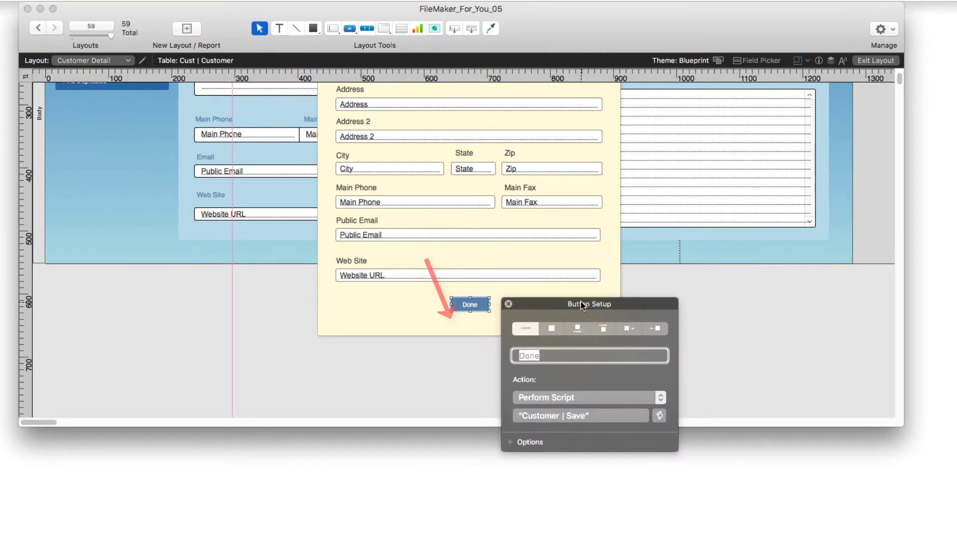
pyautogui.moveTo(579, 301); pyautogui.dragTo(500, 207)
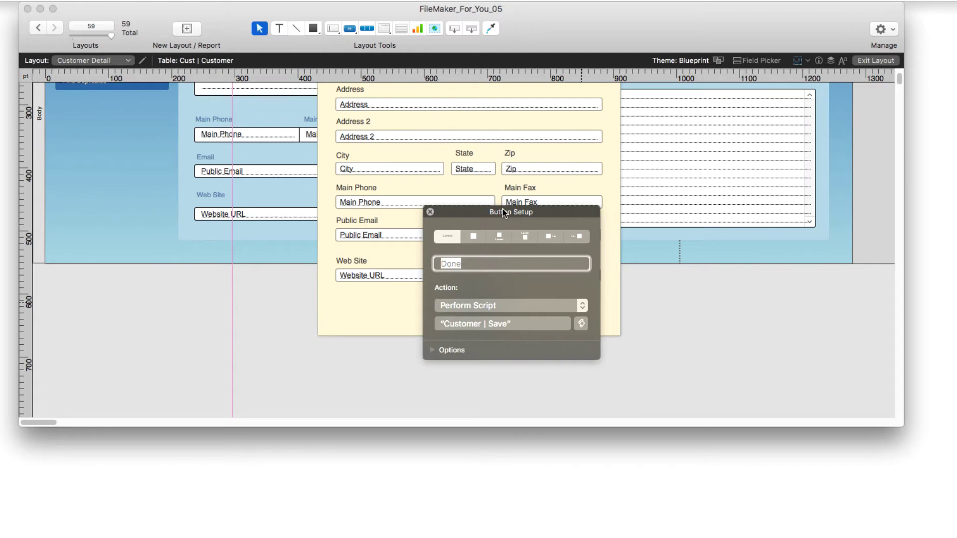
pyautogui.click(463, 324)
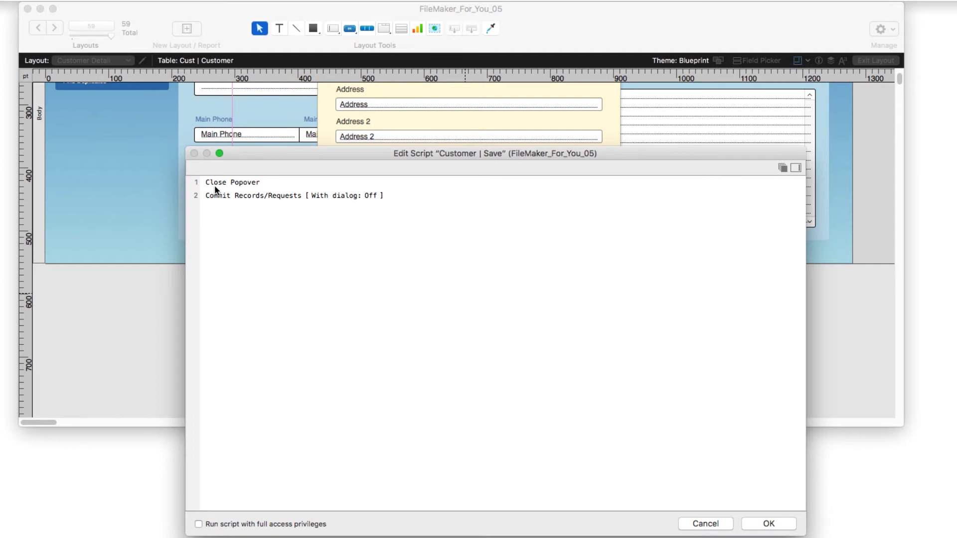
pyautogui.moveTo(217, 200)
pyautogui.click(766, 526)
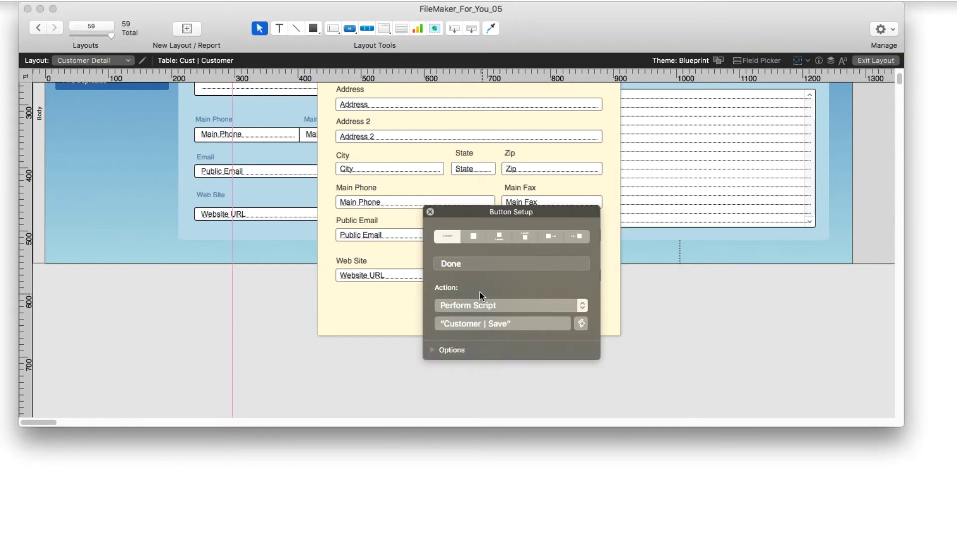
pyautogui.click(430, 211)
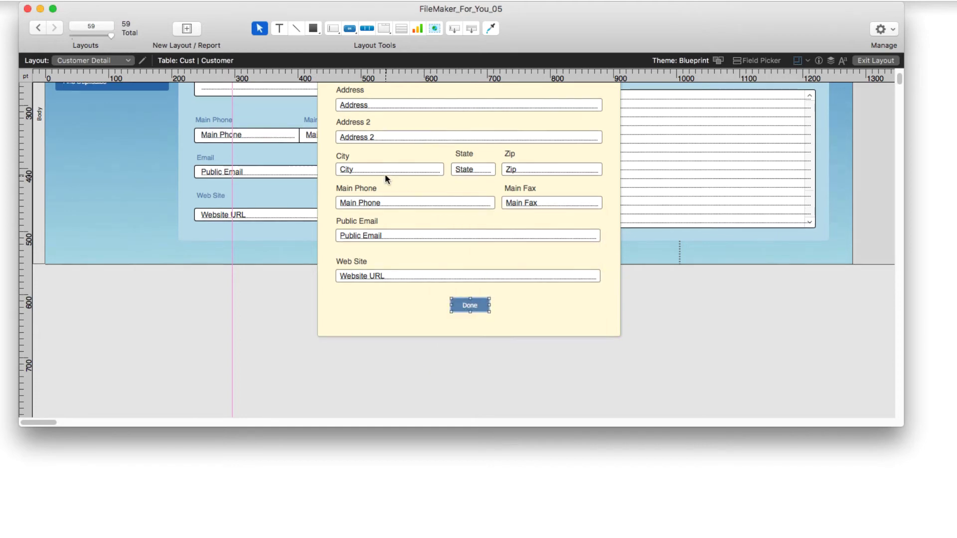
# Step: Clear Sed Incorporated's Address 2 in Browse mode, then reopen the popover's settings in Layout mode
pyautogui.scroll(6, 385, 174)
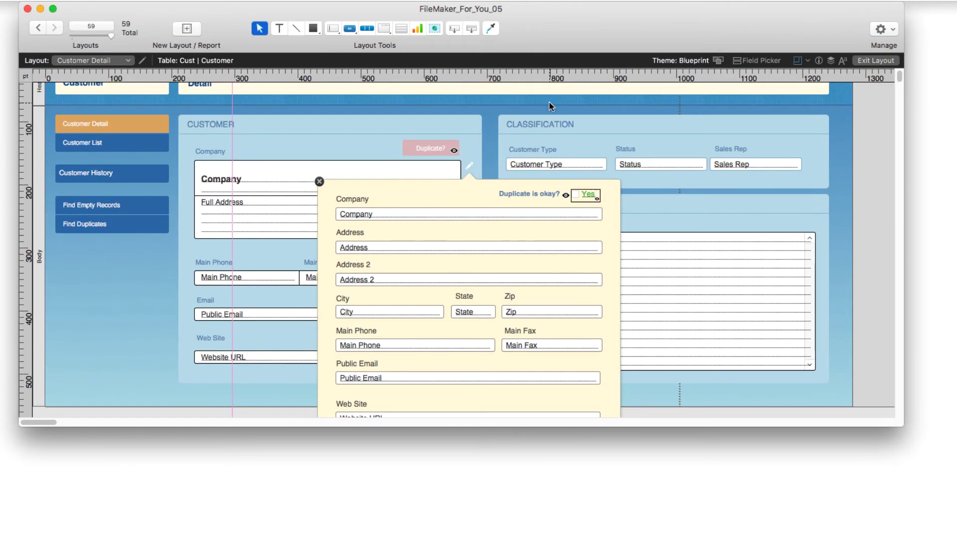
pyautogui.click(873, 59)
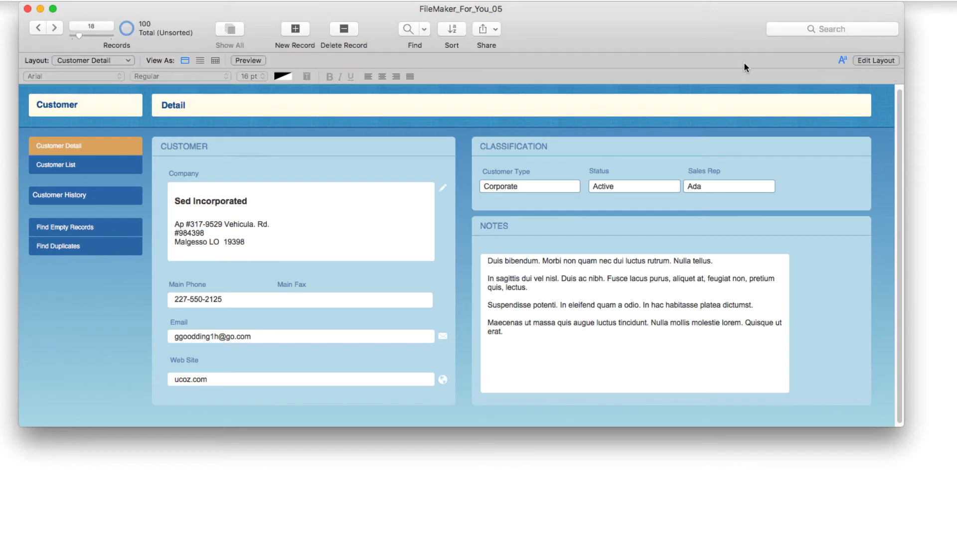
pyautogui.click(441, 188)
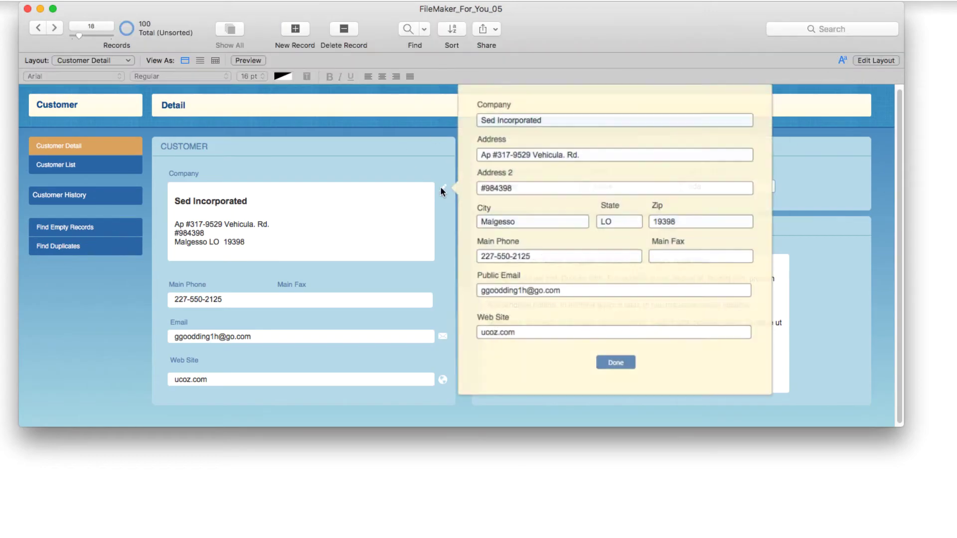
pyautogui.click(491, 190)
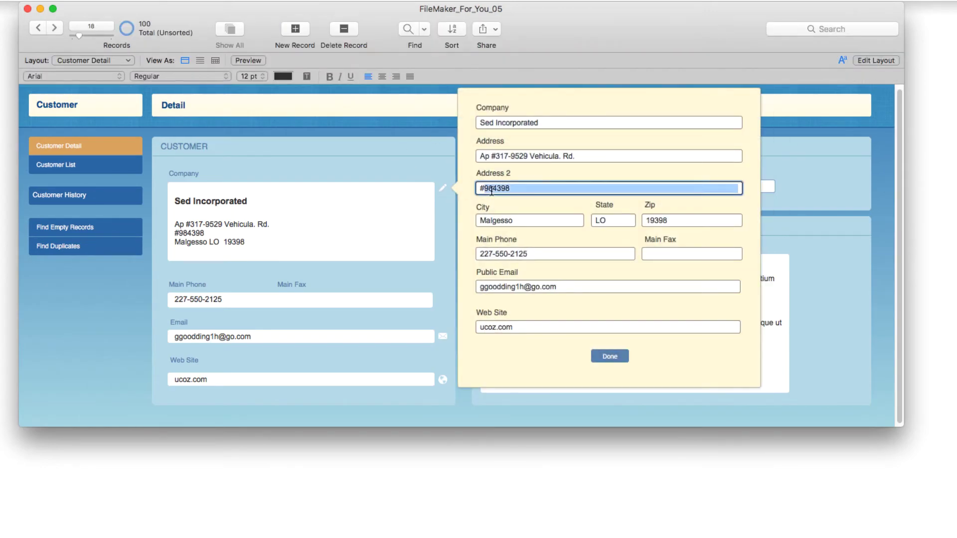
pyautogui.press('BackSpace')
pyautogui.click(610, 356)
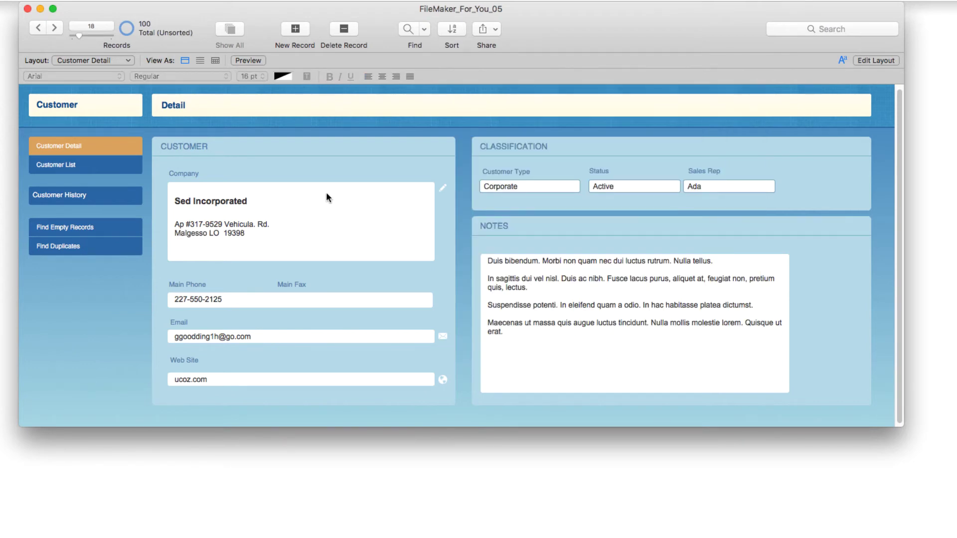
pyautogui.click(861, 60)
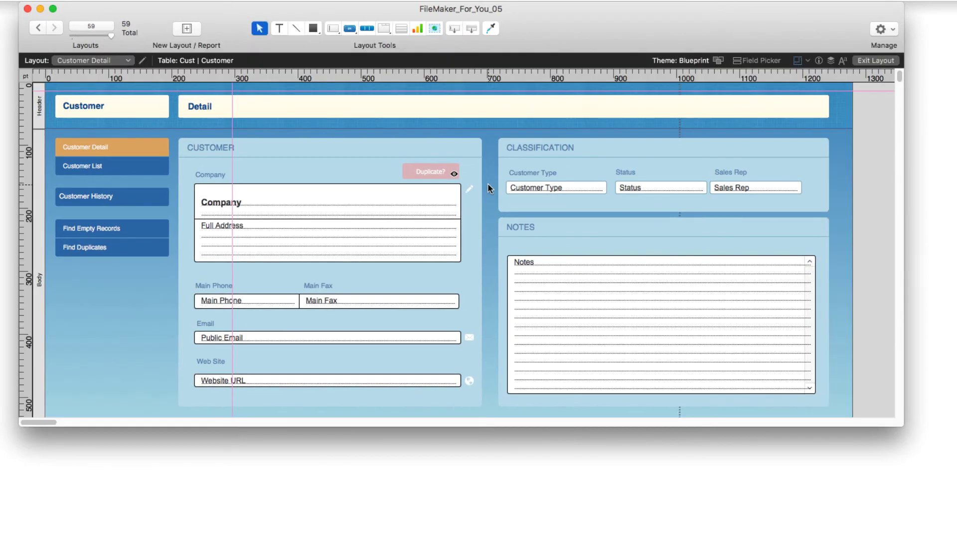
pyautogui.doubleClick(470, 190)
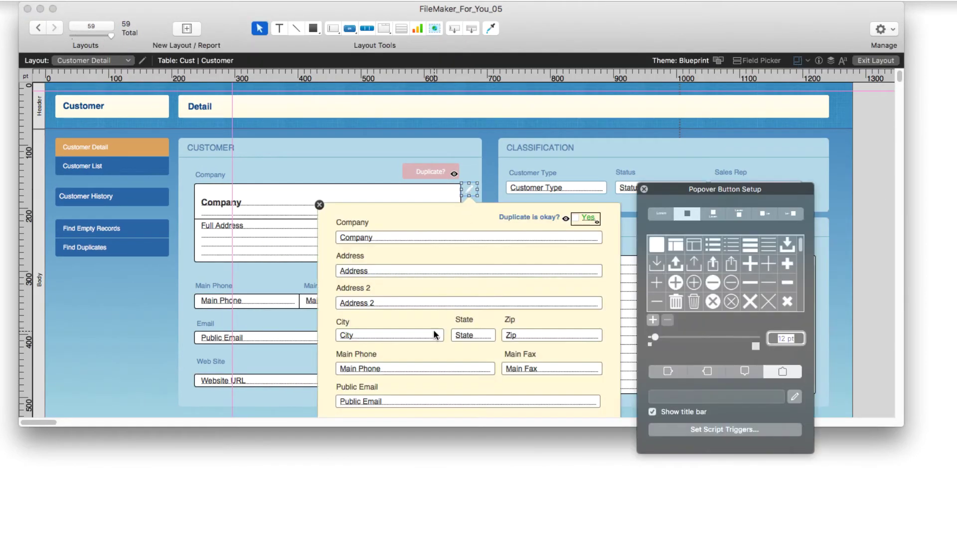
# Step: Open Button Setup for the popover's Done button
pyautogui.hscroll(3, 619, 336)
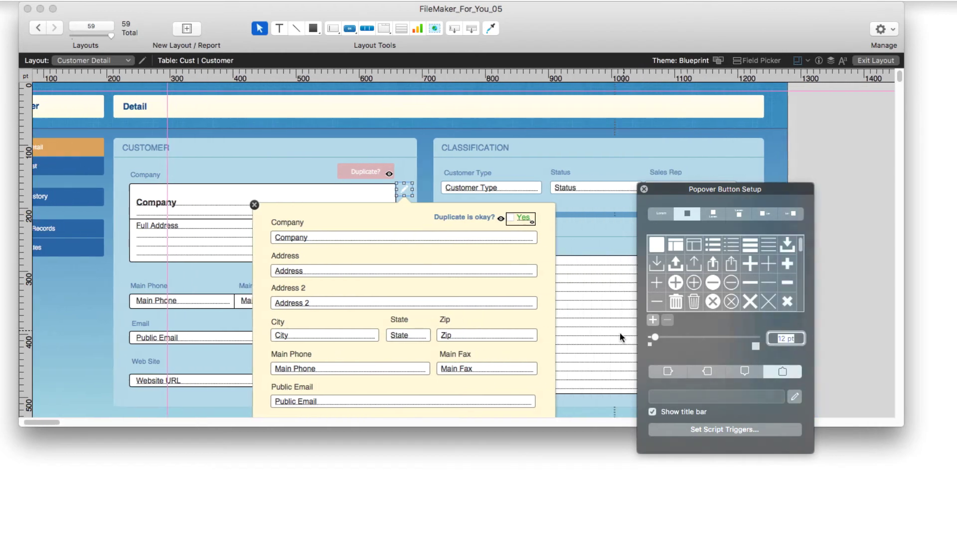
pyautogui.scroll(-3, 408, 296)
pyautogui.rightClick(409, 294)
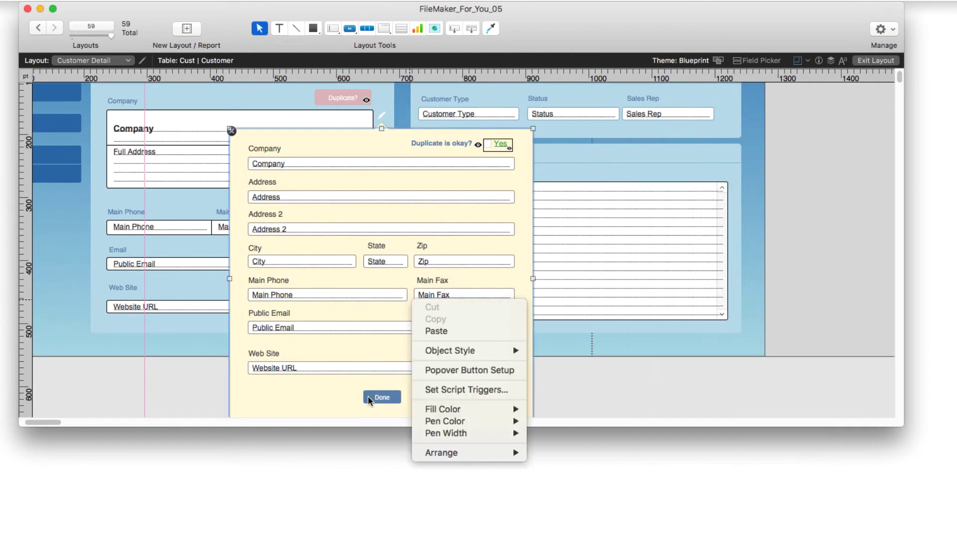
pyautogui.click(367, 397)
pyautogui.doubleClick(370, 397)
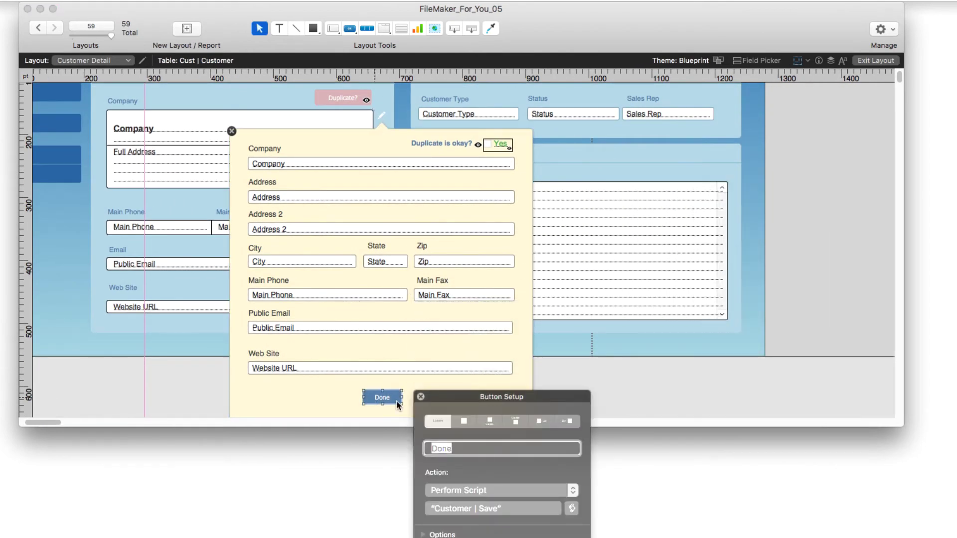
pyautogui.moveTo(504, 394); pyautogui.dragTo(507, 258)
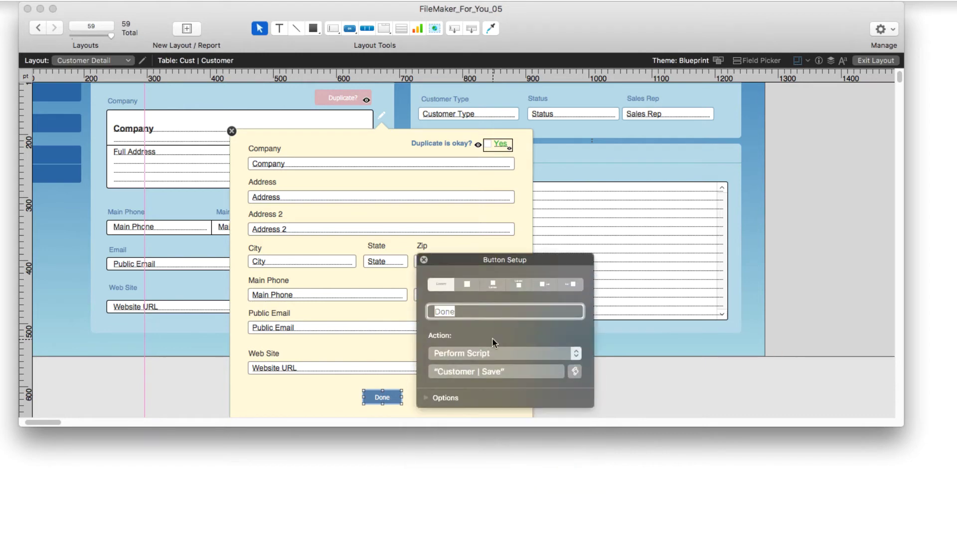
# Step: Change Done's action to Single Step Close Popover, replacing Perform Script, and confirm
pyautogui.click(492, 353)
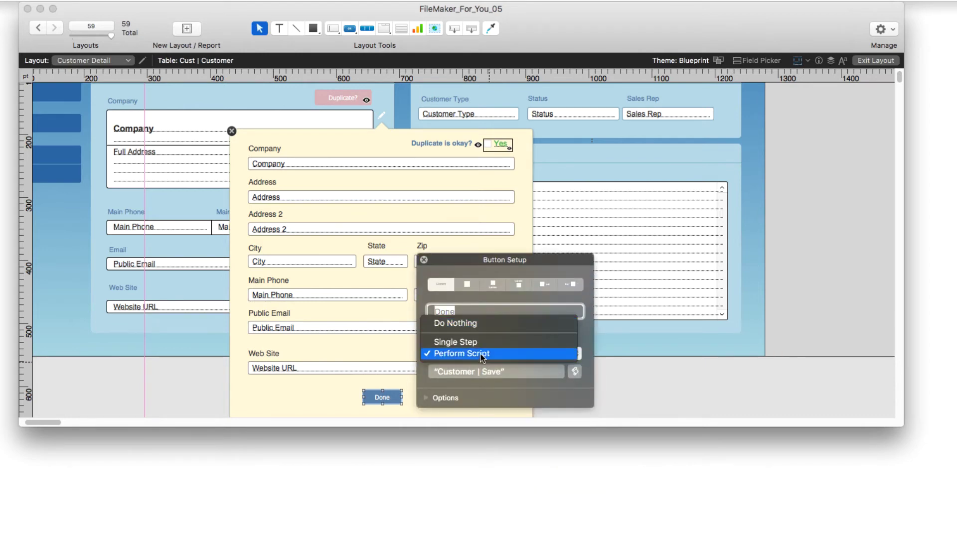
pyautogui.click(484, 341)
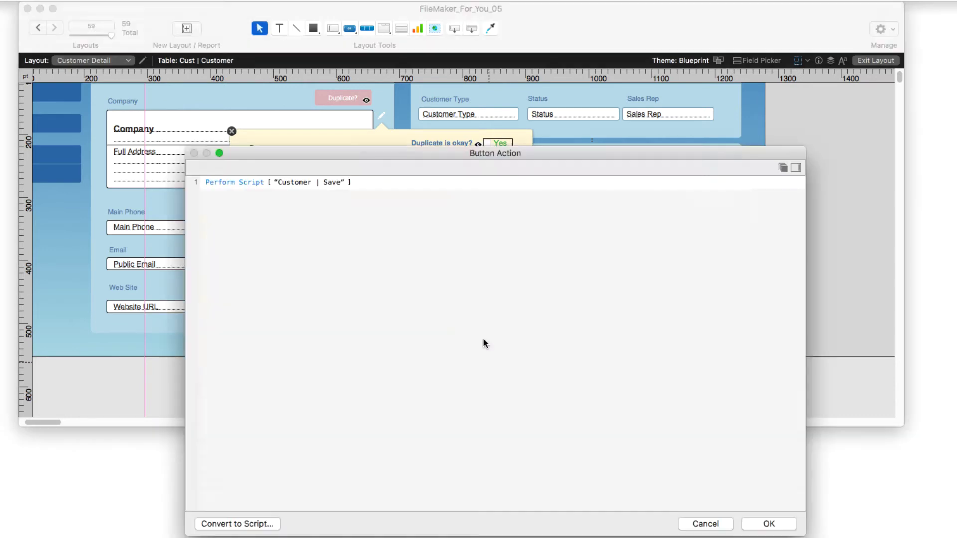
pyautogui.click(237, 182)
pyautogui.press('Delete')
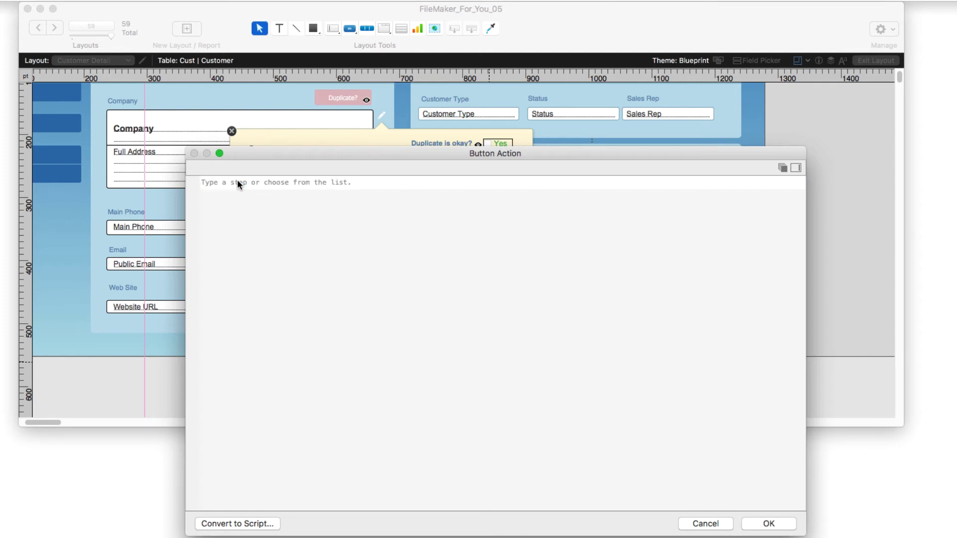
pyautogui.write('close')
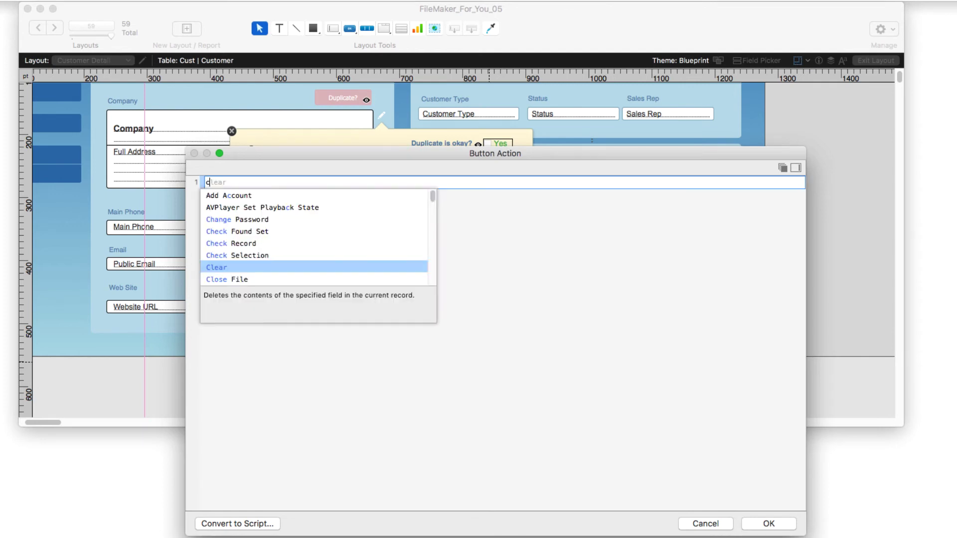
pyautogui.click(261, 209)
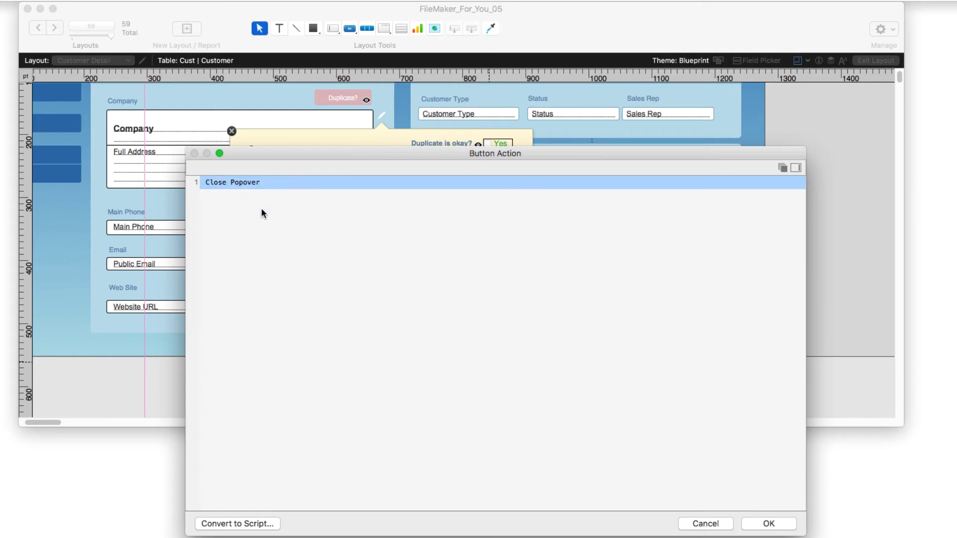
pyautogui.click(768, 523)
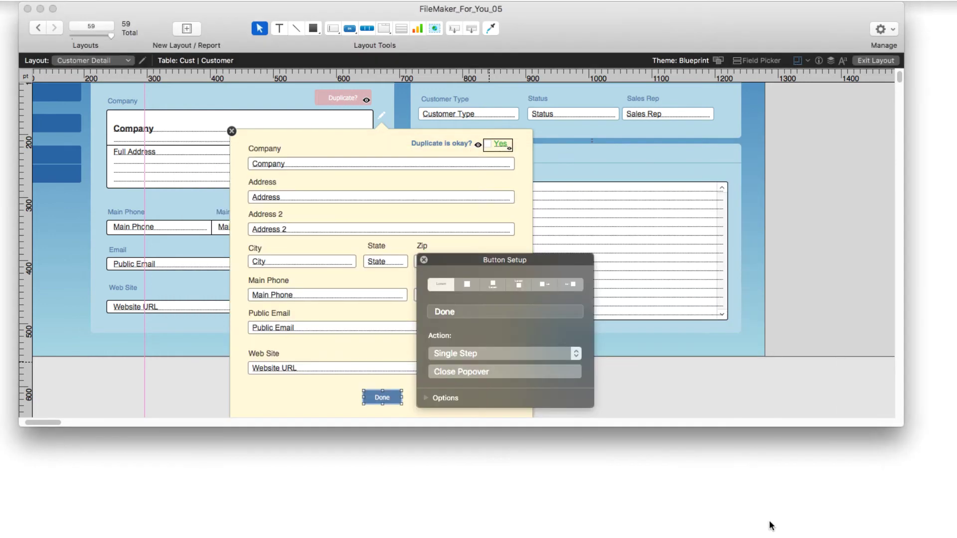
pyautogui.click(422, 260)
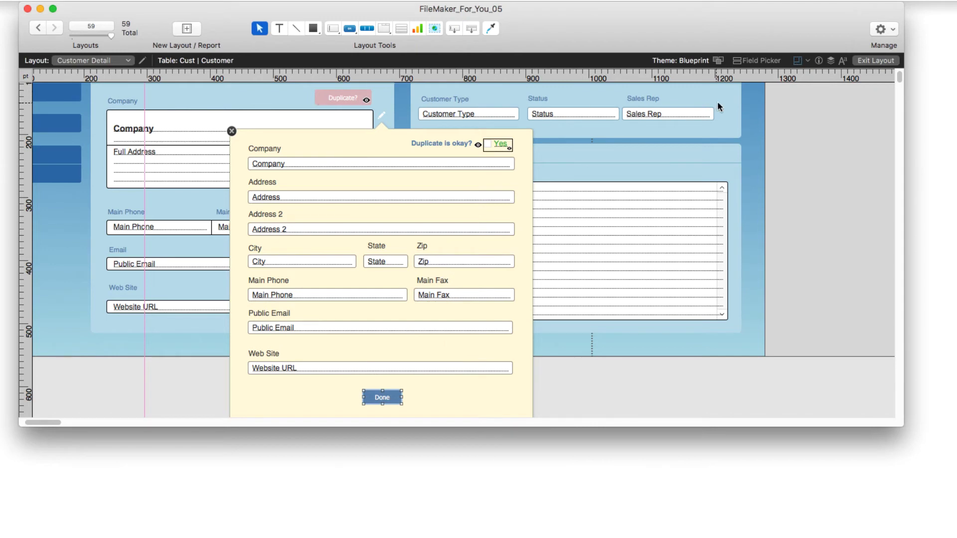
# Step: In Browse mode, enter a new suite number in the empty Address 2, then return to Layout mode
pyautogui.click(871, 60)
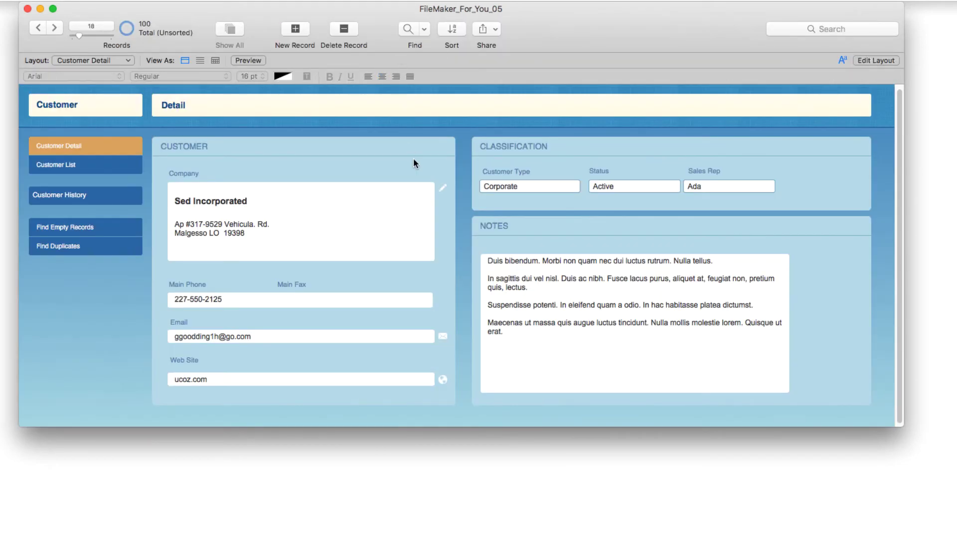
pyautogui.click(442, 190)
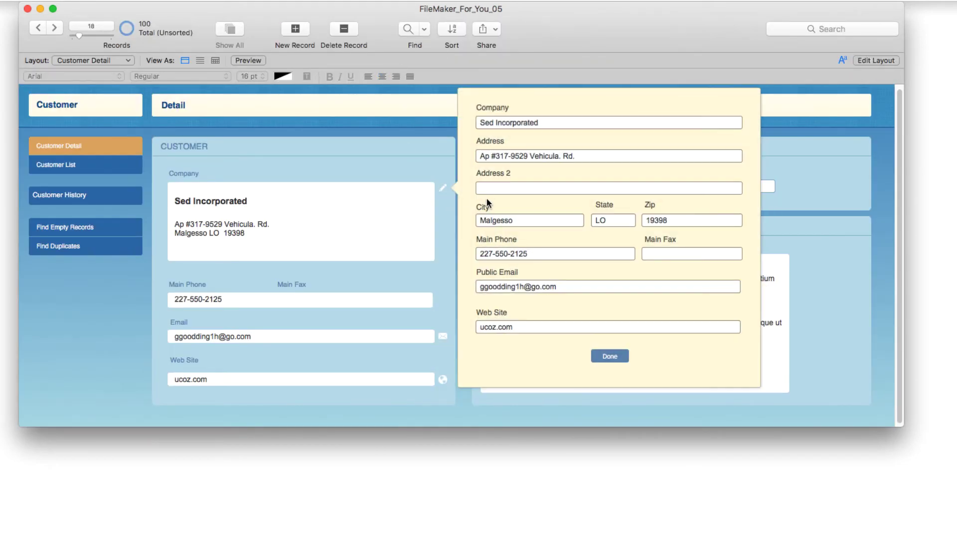
pyautogui.click(488, 189)
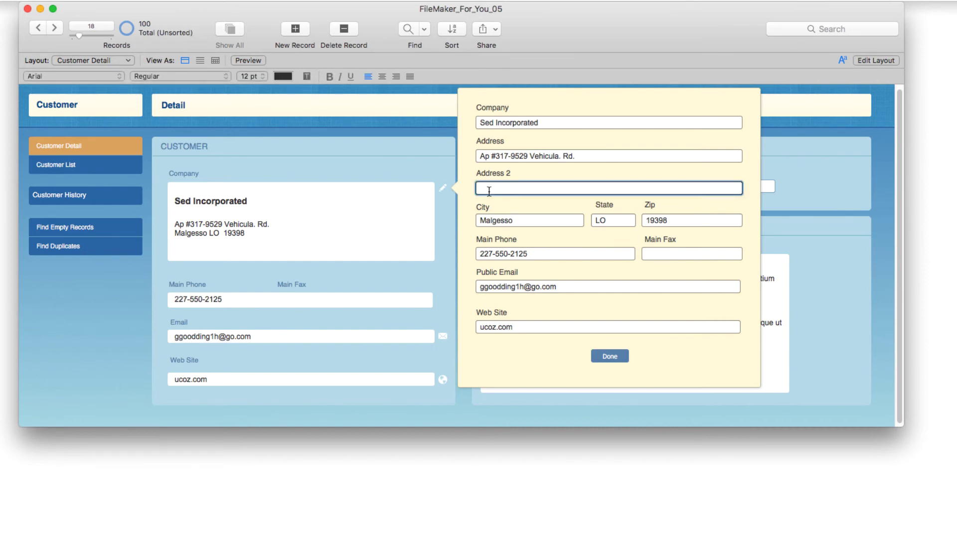
pyautogui.write('#20389')
pyautogui.click(602, 354)
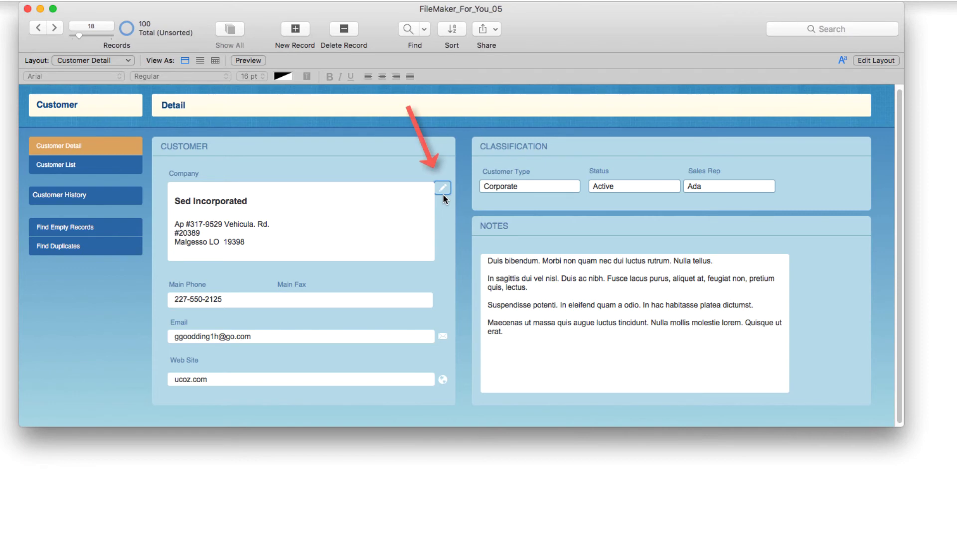
pyautogui.click(866, 60)
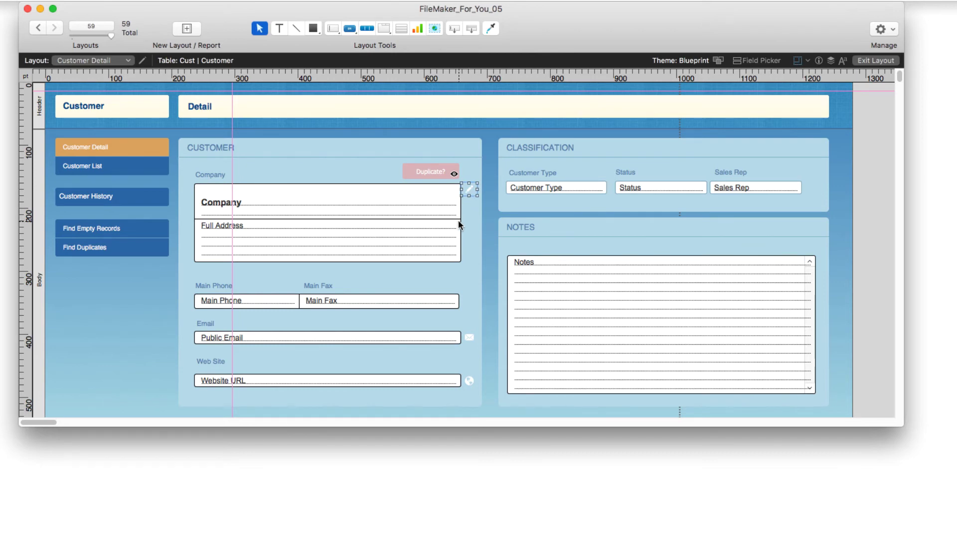
# Step: Set the popover's Done button back to Perform Script running 'Customer | Save'
pyautogui.doubleClick(470, 192)
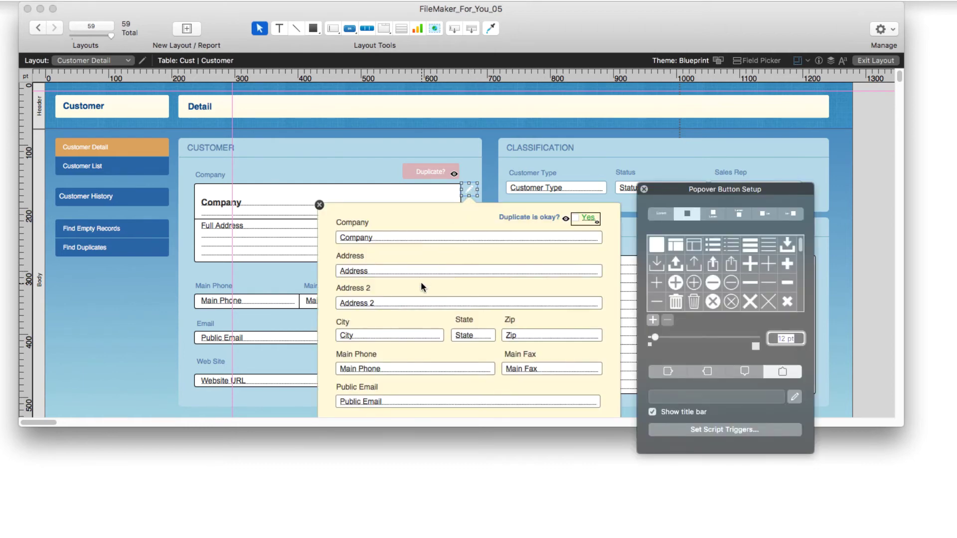
pyautogui.scroll(-5, 420, 282)
pyautogui.doubleClick(470, 349)
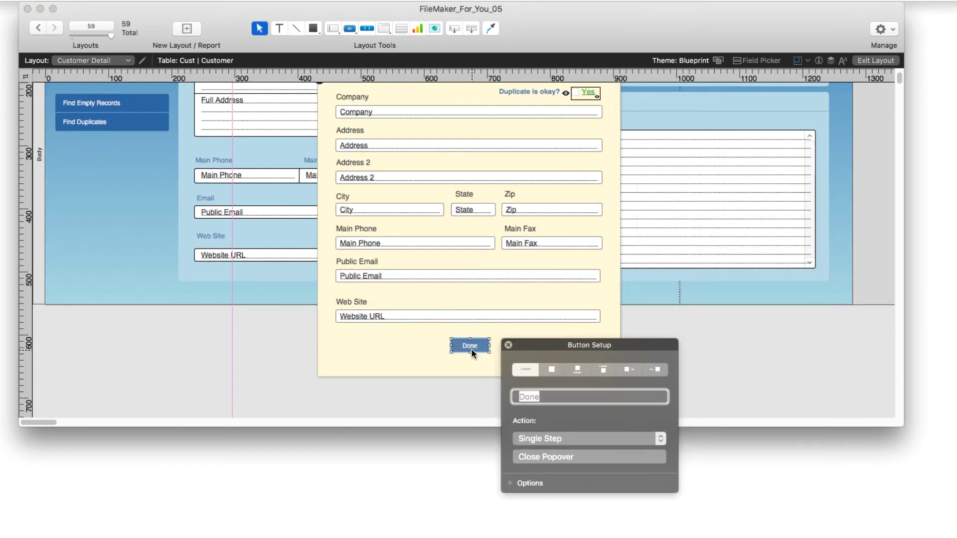
pyautogui.click(545, 439)
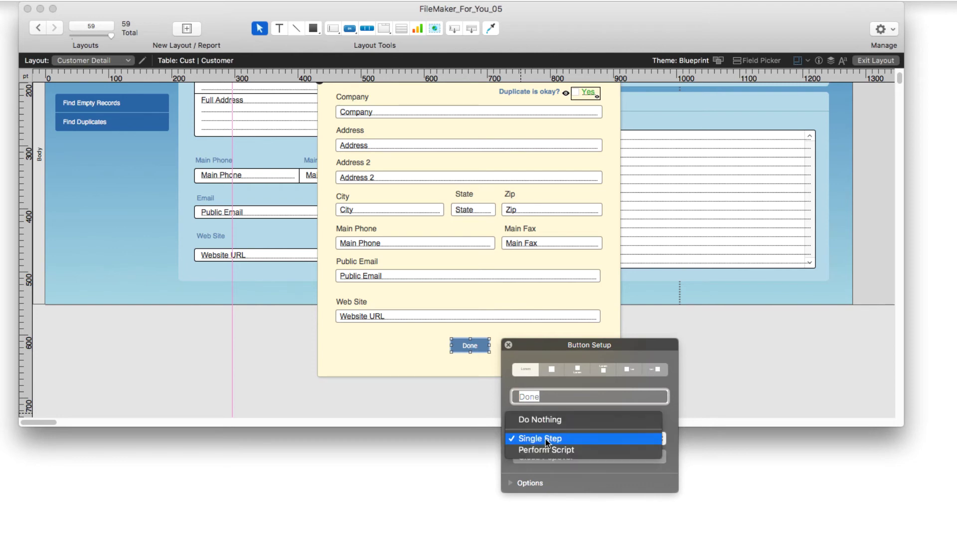
pyautogui.click(545, 449)
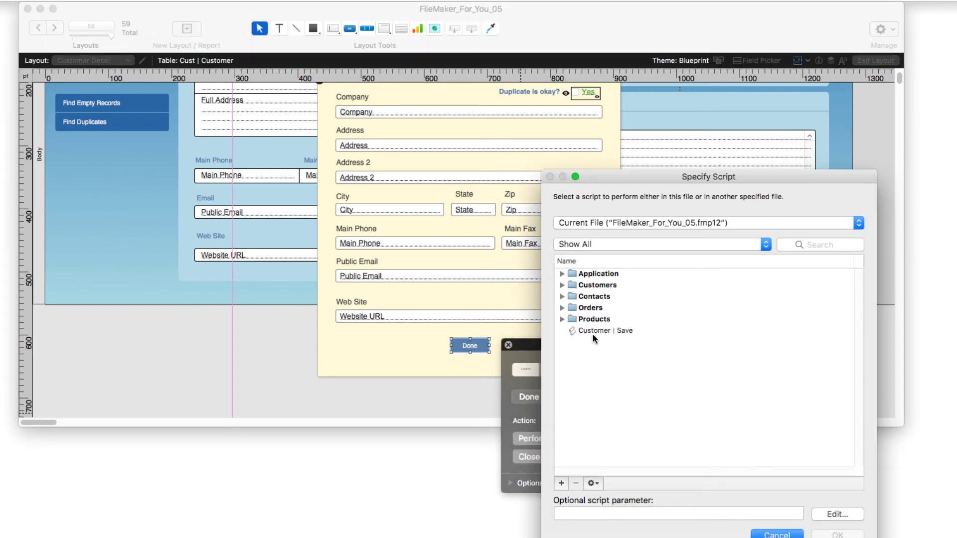
pyautogui.click(592, 333)
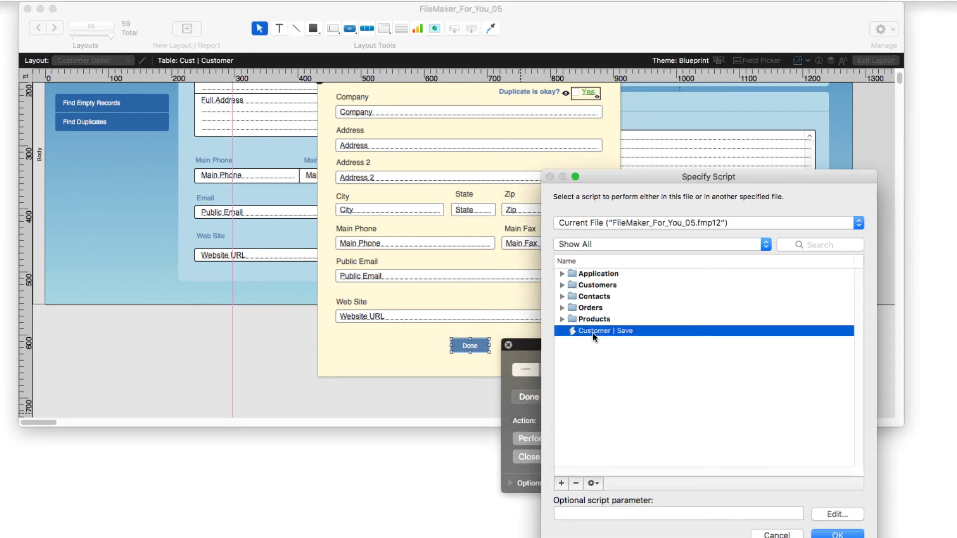
pyautogui.click(855, 534)
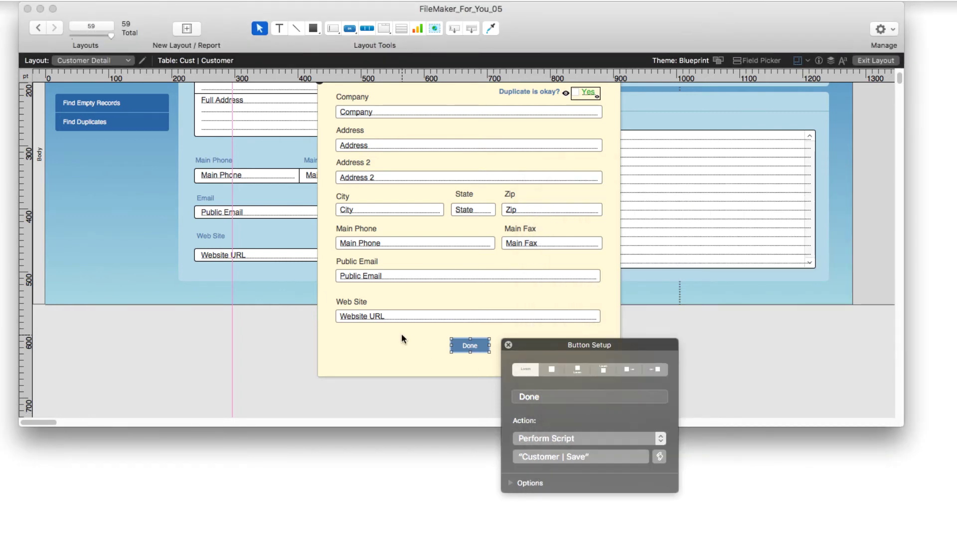
# Step: Close Button Setup, switch to Browse mode, and delete Address 2 through the pencil popover
pyautogui.click(508, 345)
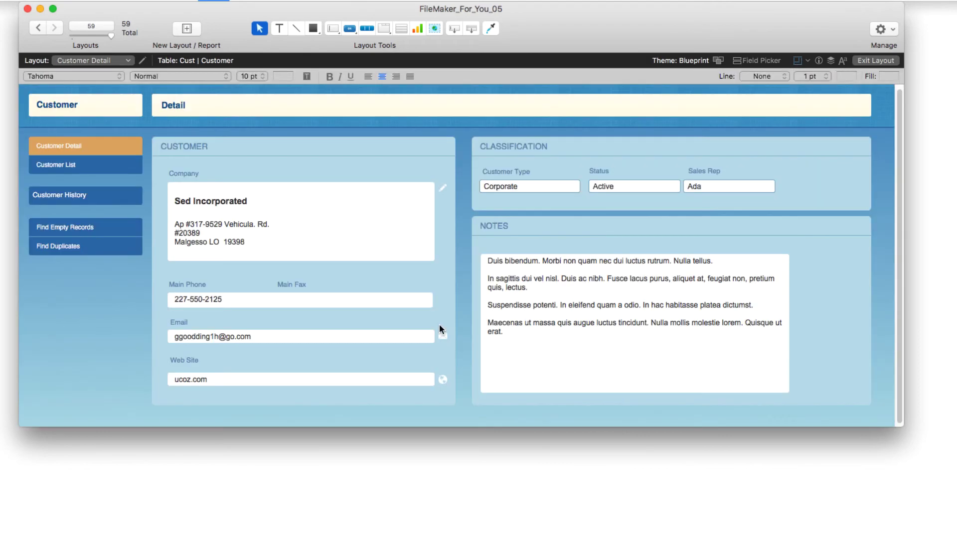
pyautogui.press('super+b')
pyautogui.click(441, 188)
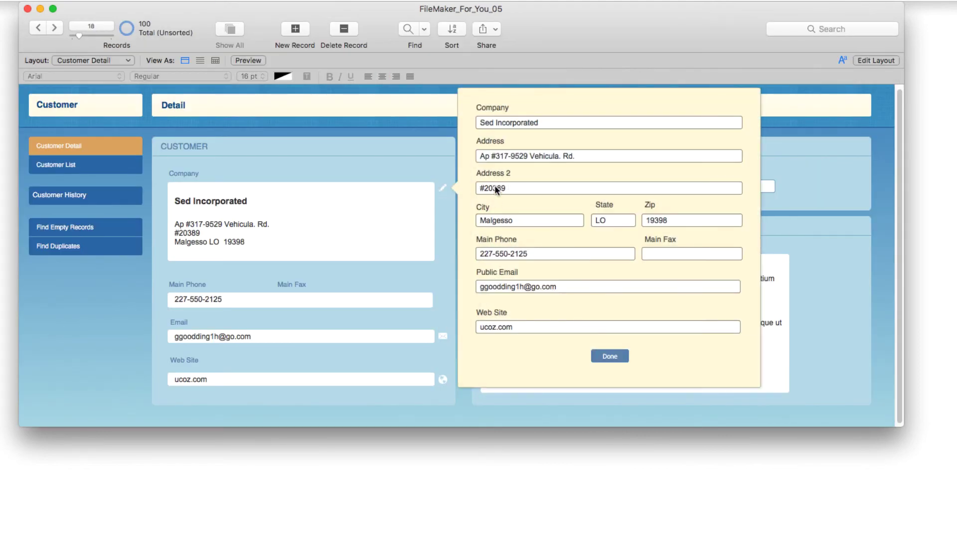
pyautogui.click(494, 187)
pyautogui.press('BackSpace')
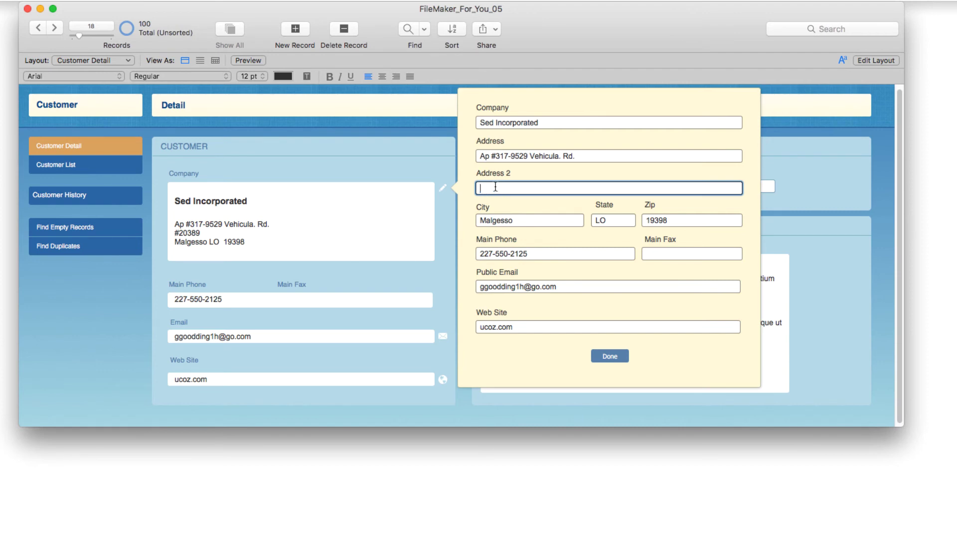
pyautogui.click(609, 357)
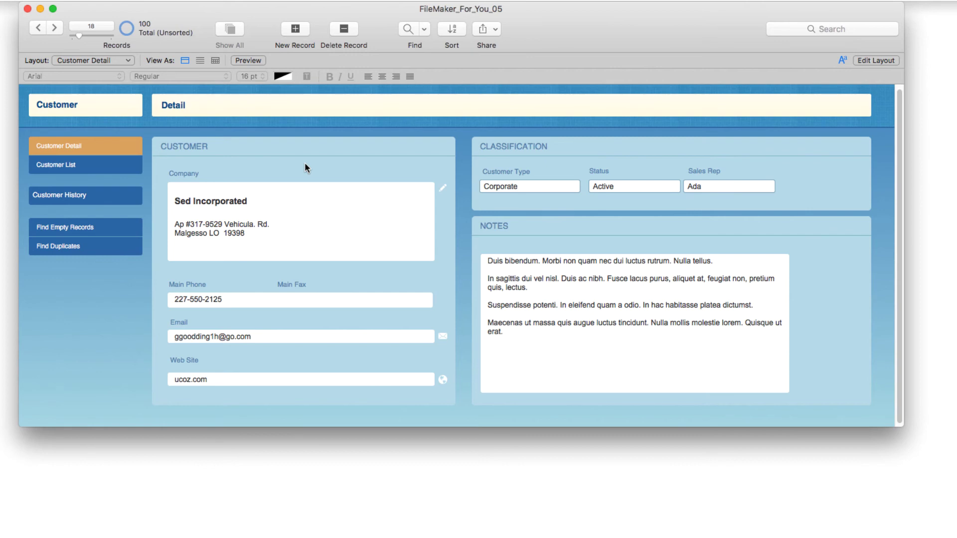
# Step: Switch to Layout mode and choose the Popover Button tool from the Button tool flyout
pyautogui.click(875, 61)
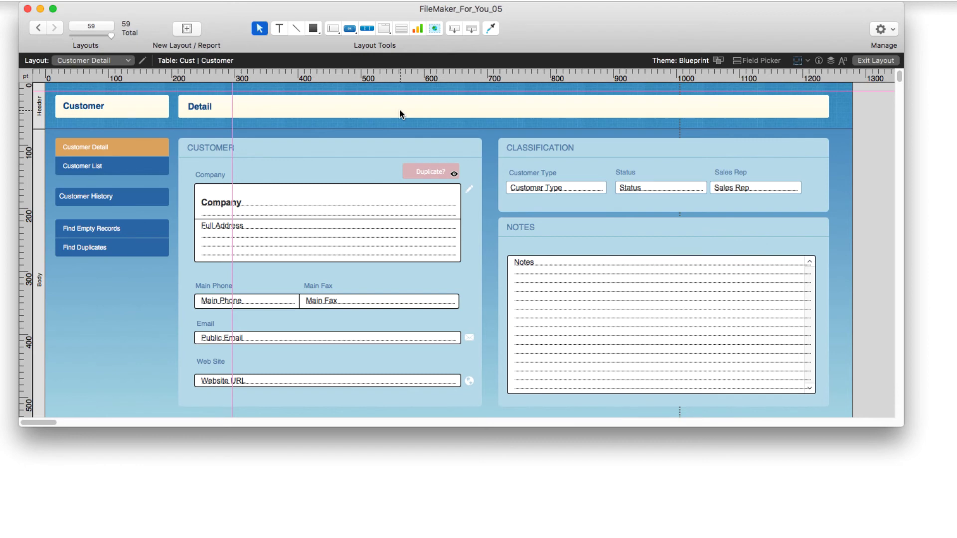
pyautogui.click(352, 34)
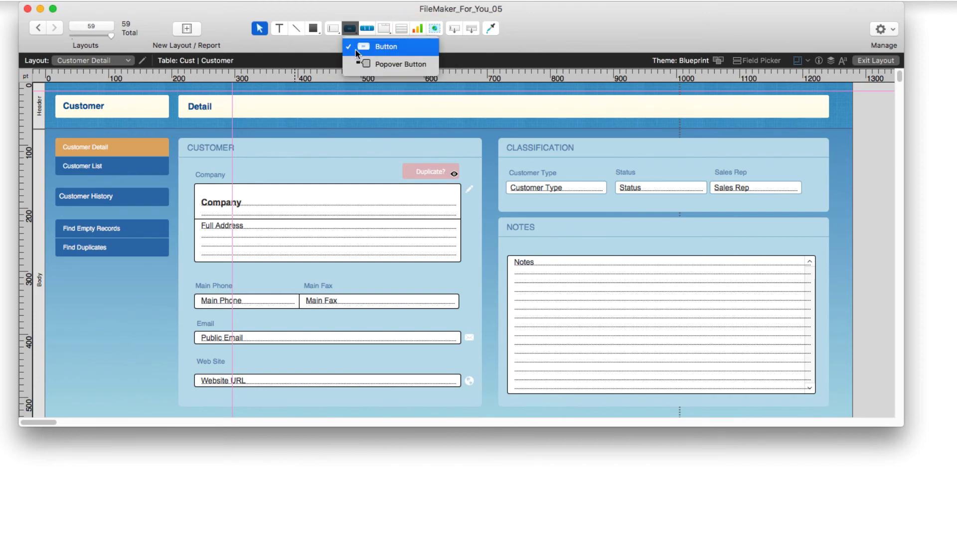
pyautogui.click(358, 64)
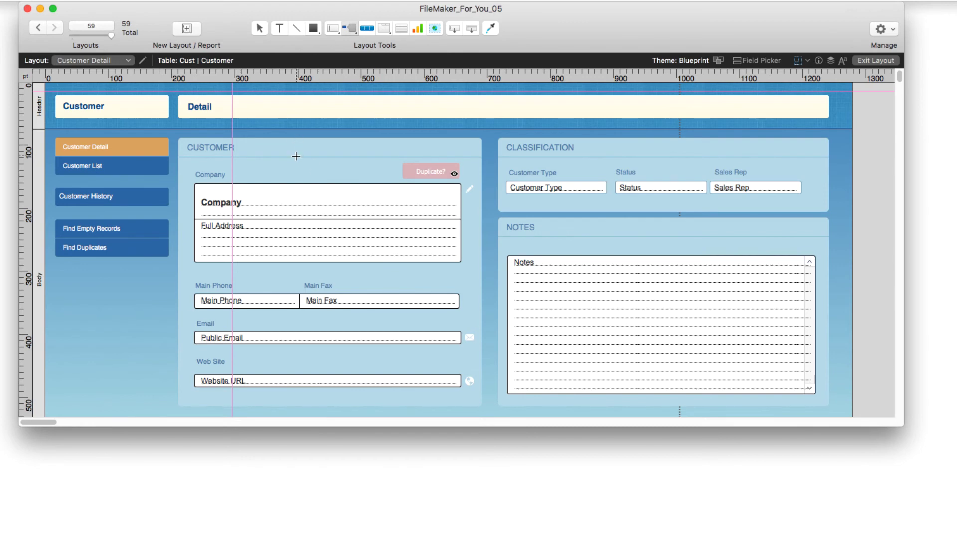
# Step: Draw a popover button above the company block holding a Company field with a label
pyautogui.moveTo(292, 162); pyautogui.dragTo(318, 175)
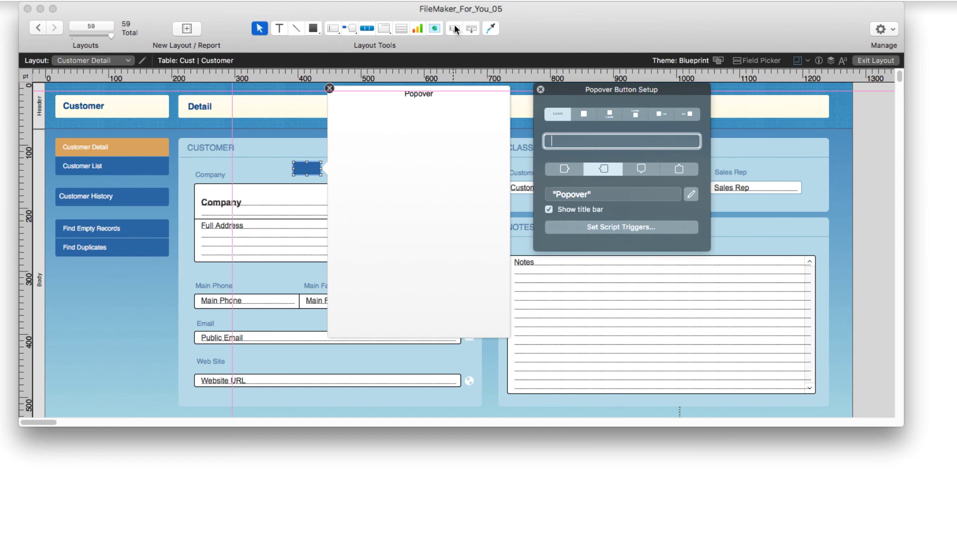
pyautogui.moveTo(451, 28); pyautogui.dragTo(389, 162)
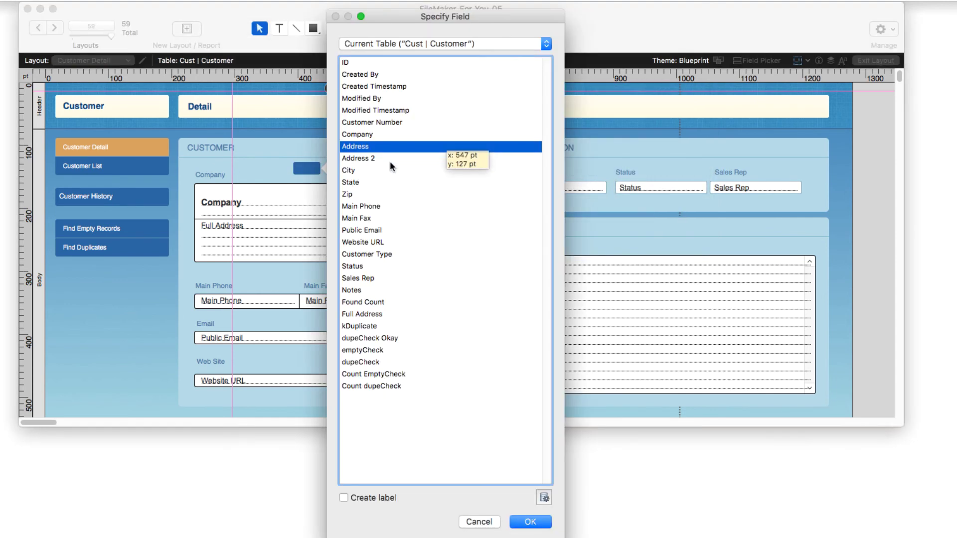
pyautogui.doubleClick(354, 134)
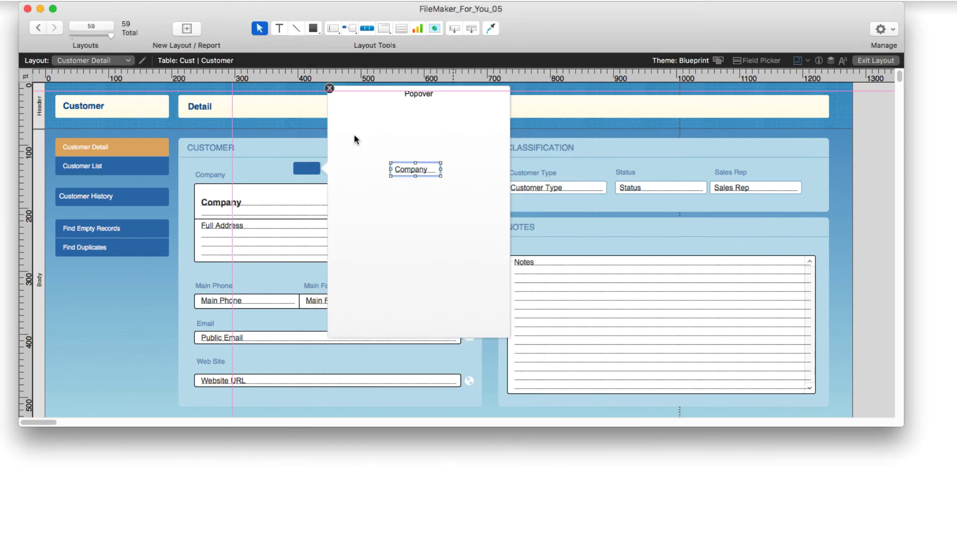
pyautogui.doubleClick(419, 170)
pyautogui.click(345, 498)
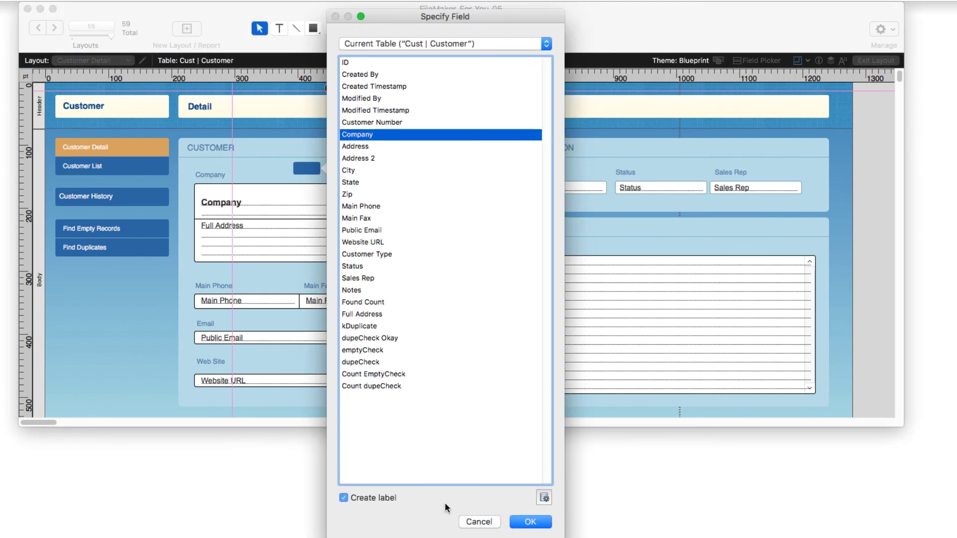
pyautogui.click(530, 521)
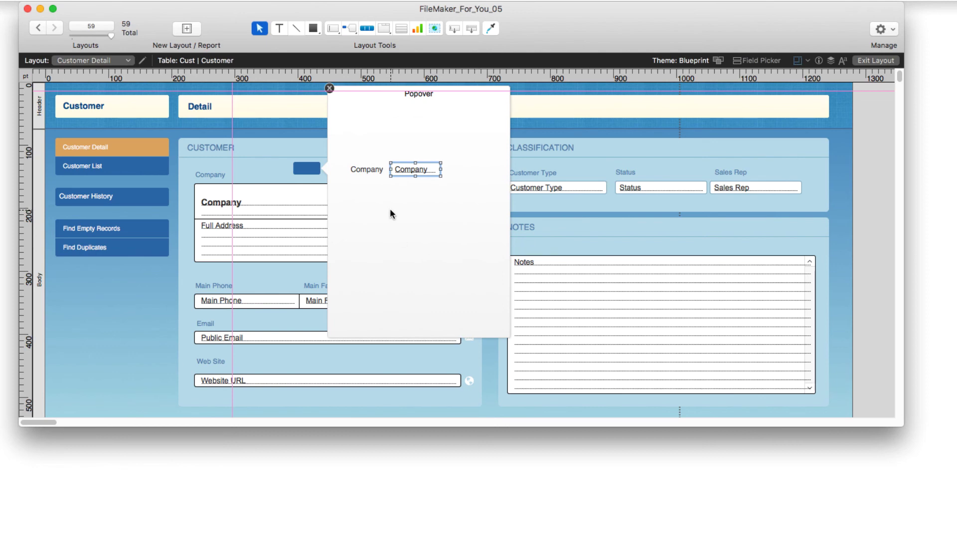
# Step: Draw a 'Done' button near the popover's bottom, leave its action as Do Nothing, and close the popover
pyautogui.click(355, 29)
pyautogui.click(355, 49)
pyautogui.moveTo(379, 278); pyautogui.dragTo(456, 296)
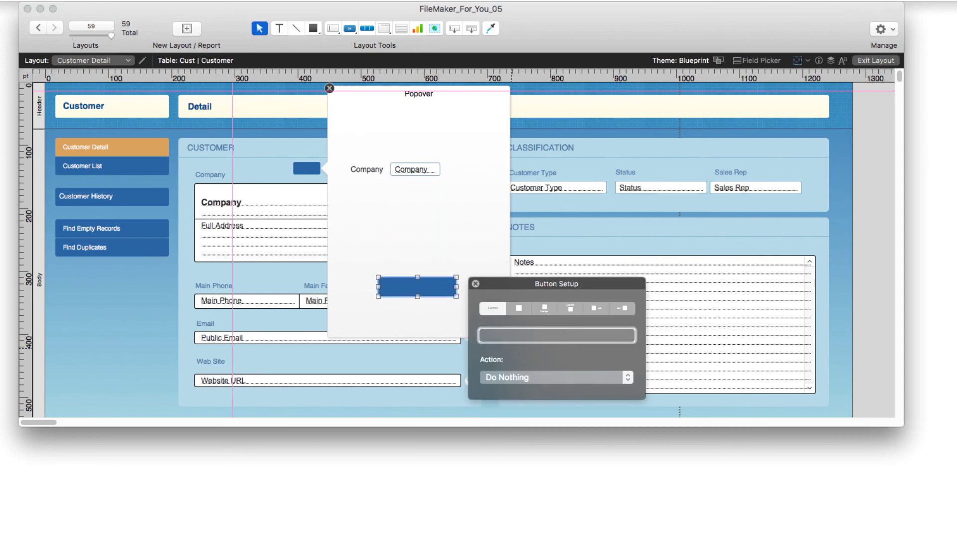
pyautogui.write('Done')
pyautogui.click(506, 377)
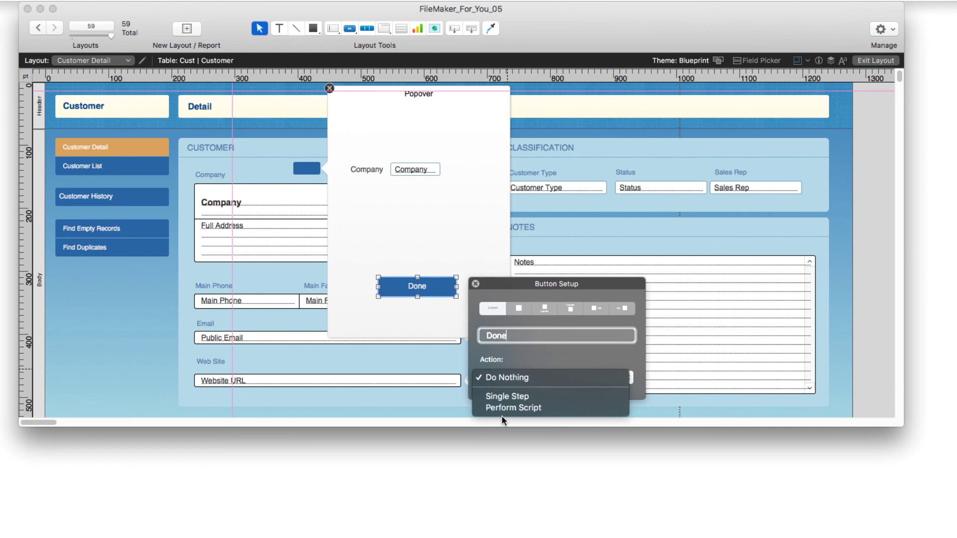
pyautogui.click(522, 352)
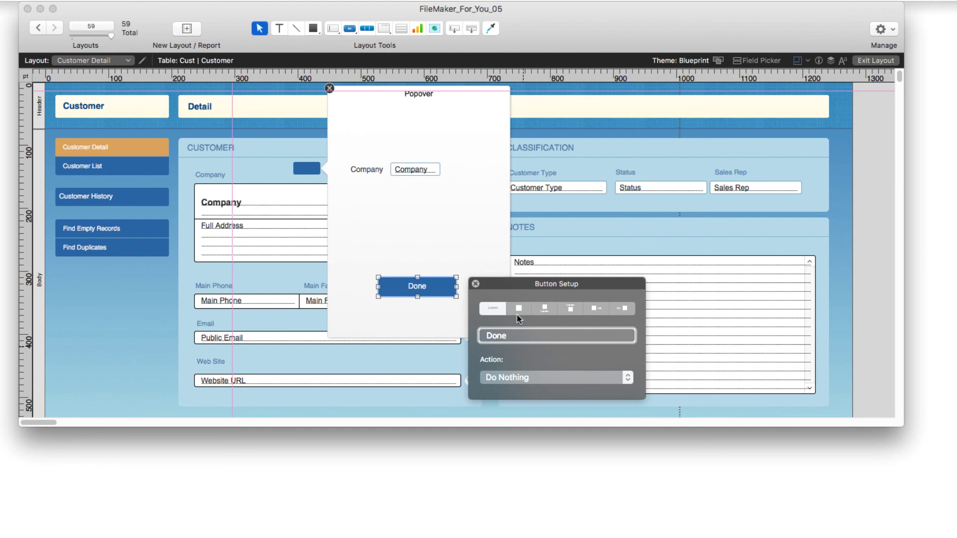
pyautogui.click(475, 285)
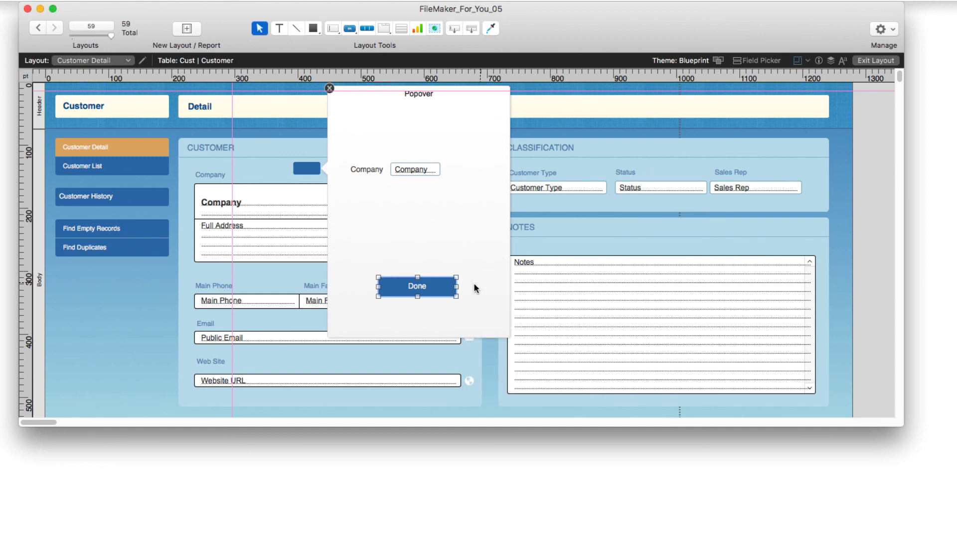
pyautogui.click(329, 96)
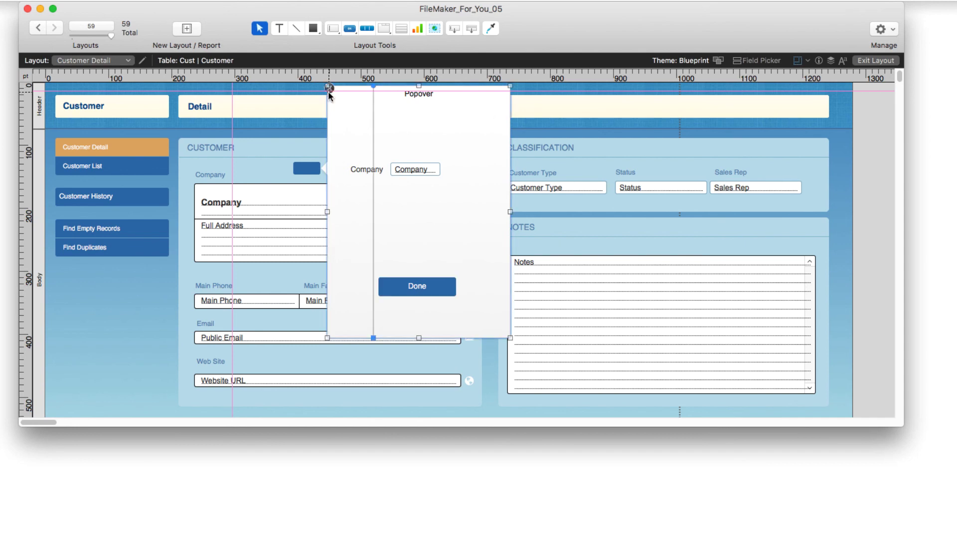
pyautogui.click(328, 88)
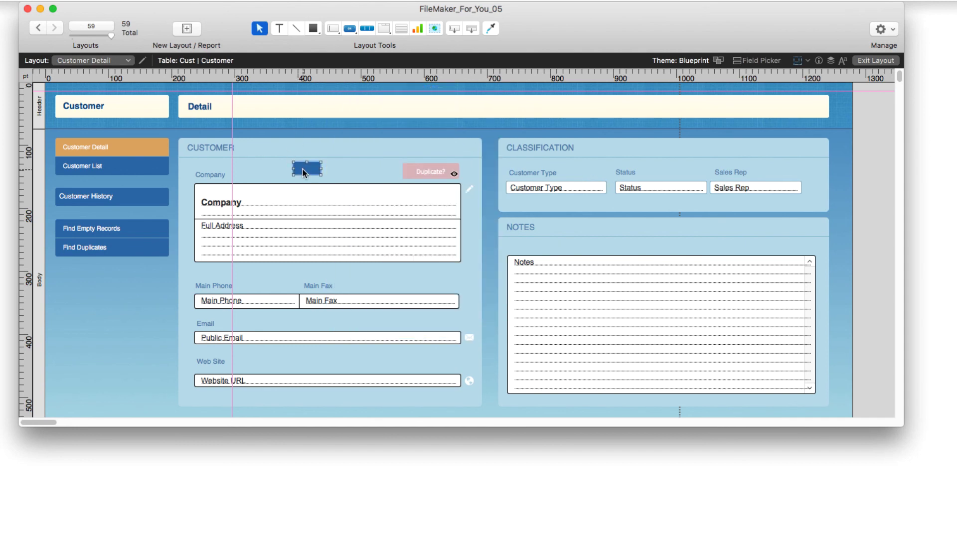
# Step: Return to Browse mode and open the edit popover from the pencil icon beside the Company block
pyautogui.click(875, 60)
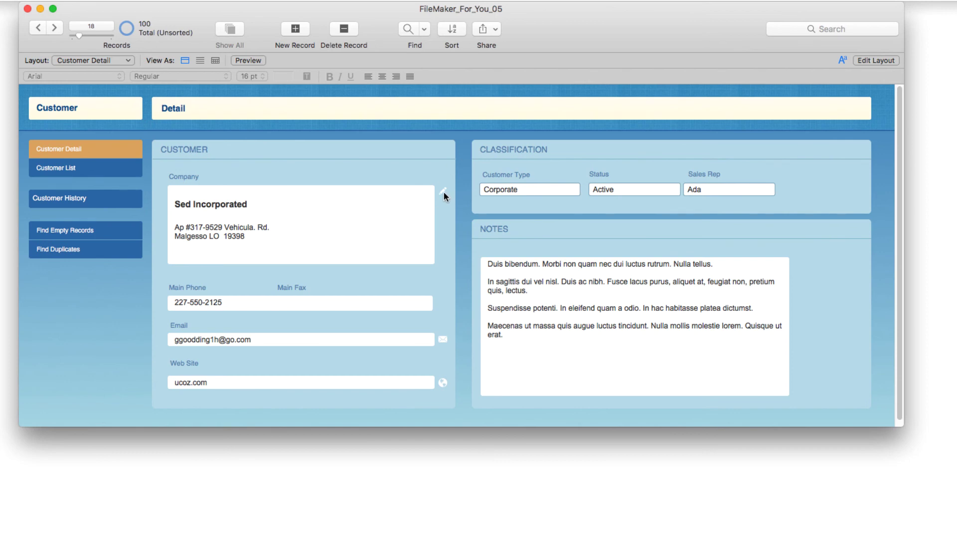
pyautogui.click(443, 193)
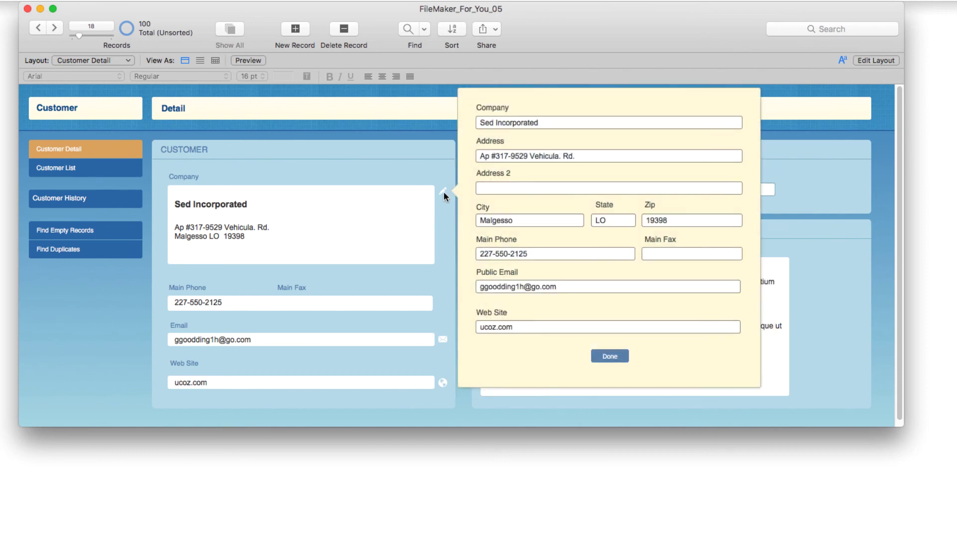